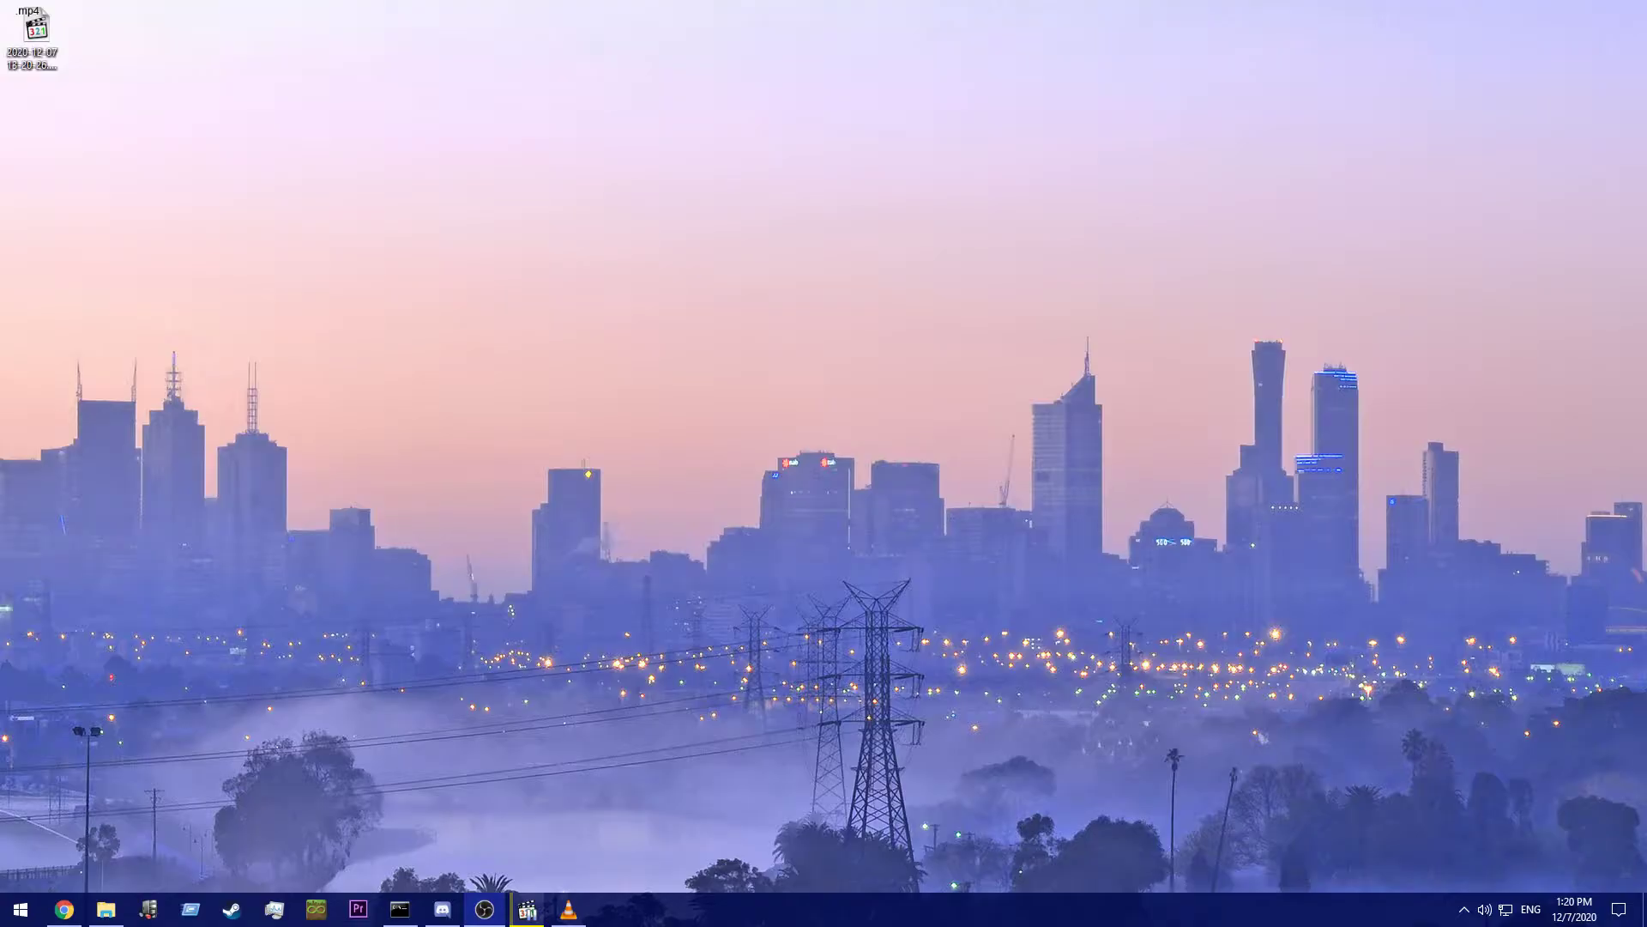
Step: Restore the paused Fellowship of the Ring window in VLC from the taskbar
left_click(571, 909)
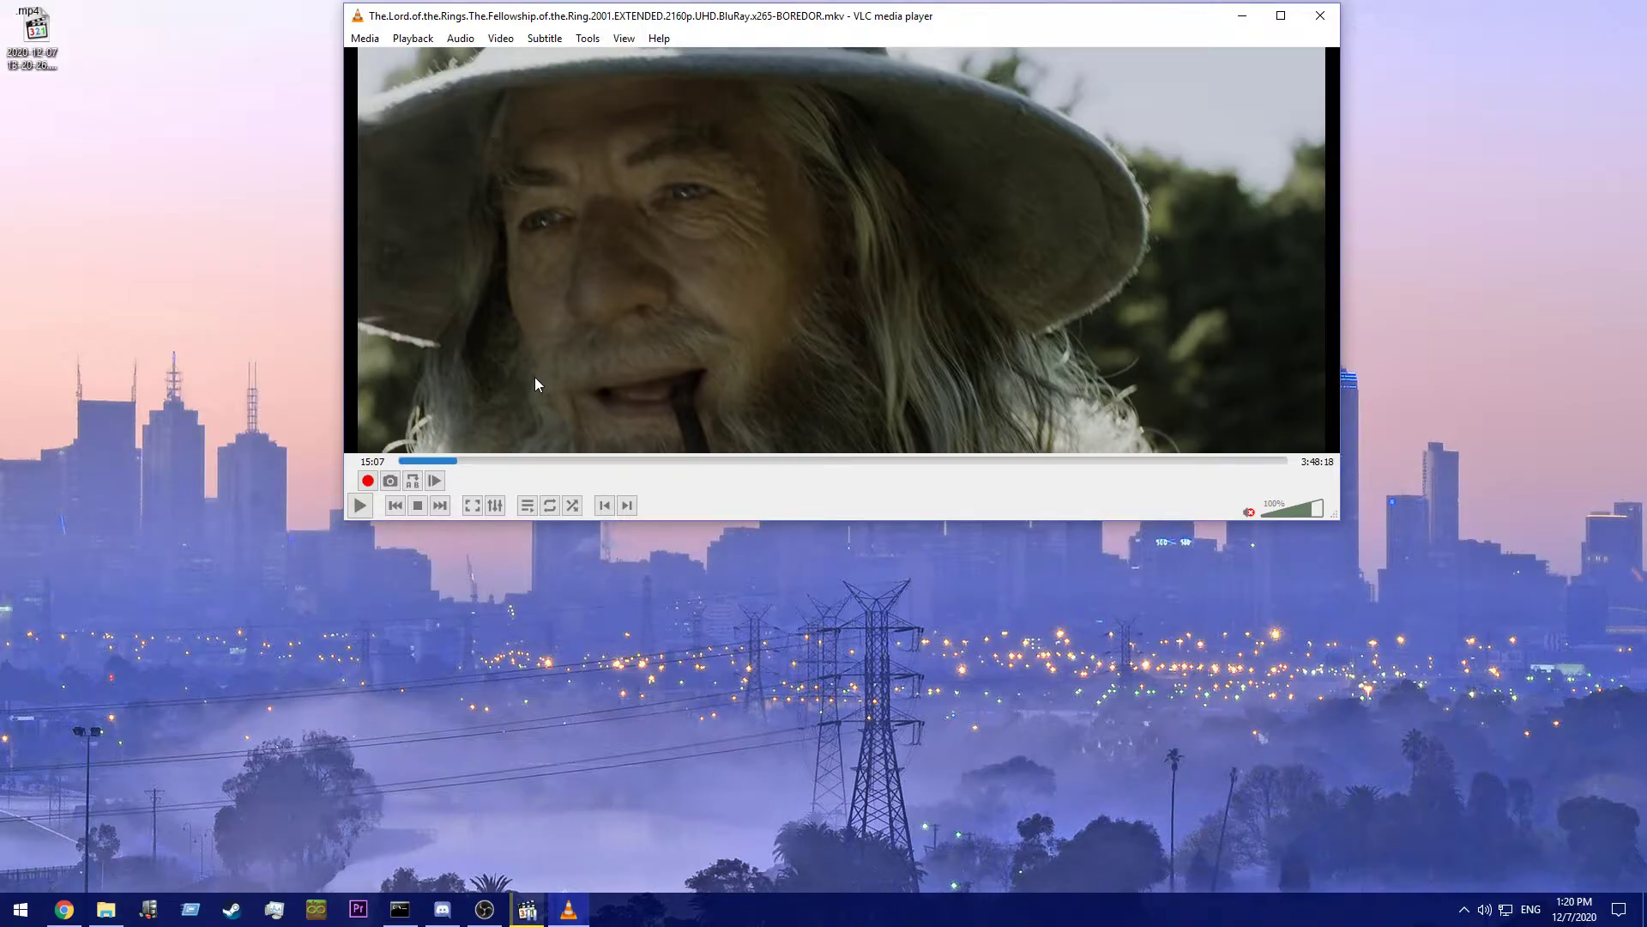
Step: Resume the film in VLC and compare it against the second player's copy
left_click(529, 909)
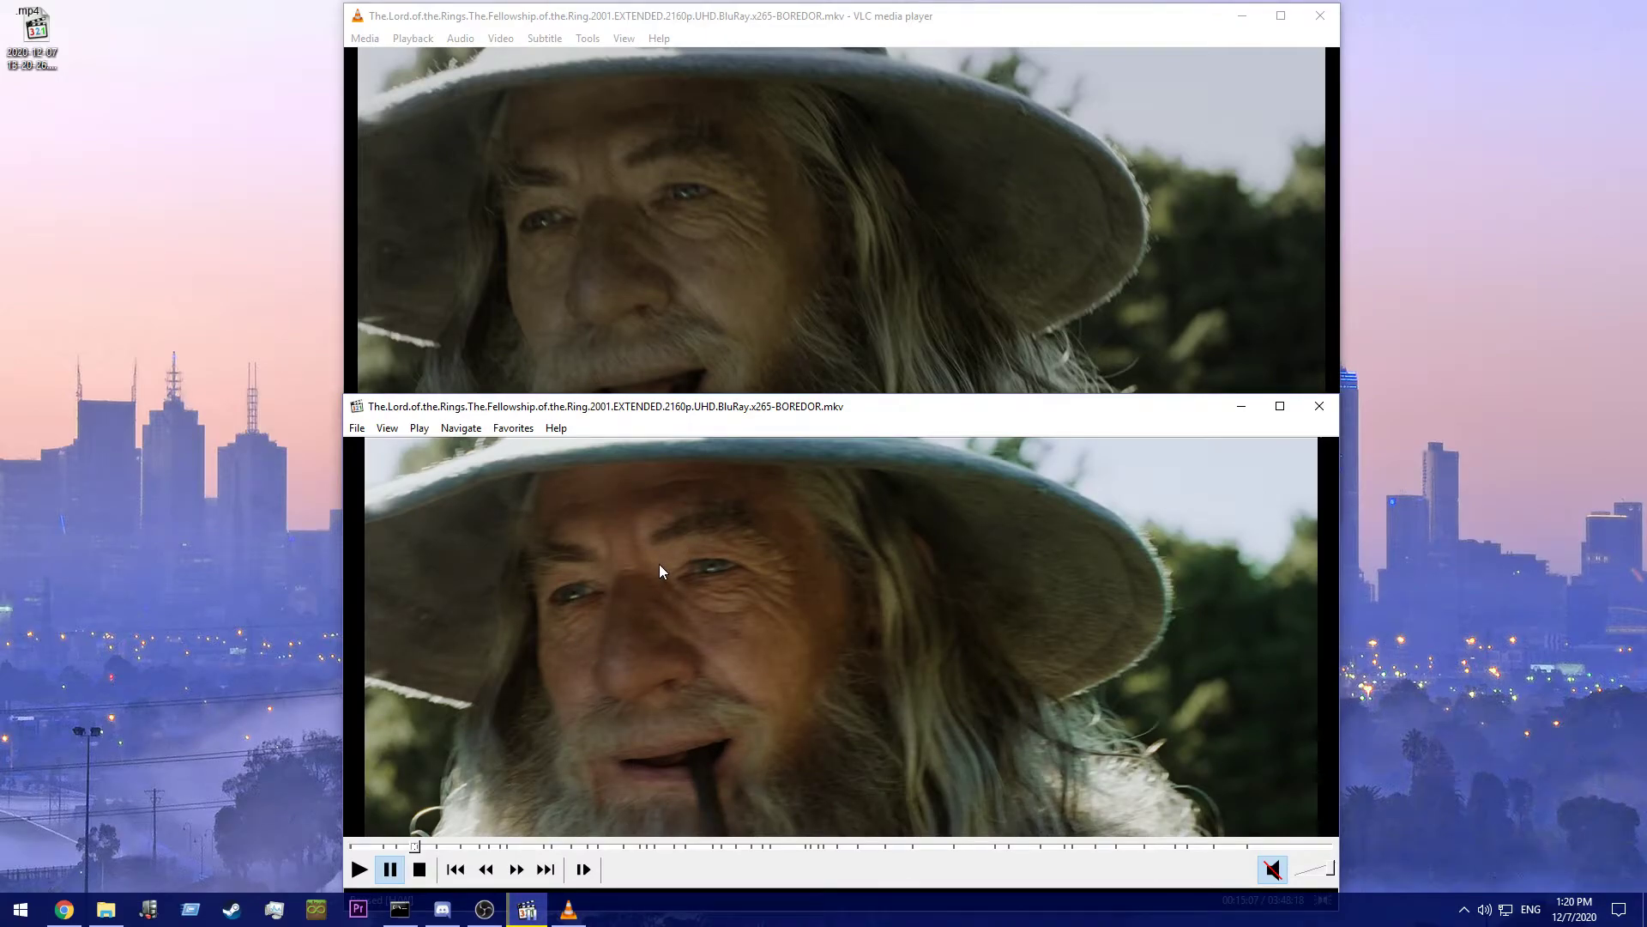
left_click(761, 296)
left_click(362, 506)
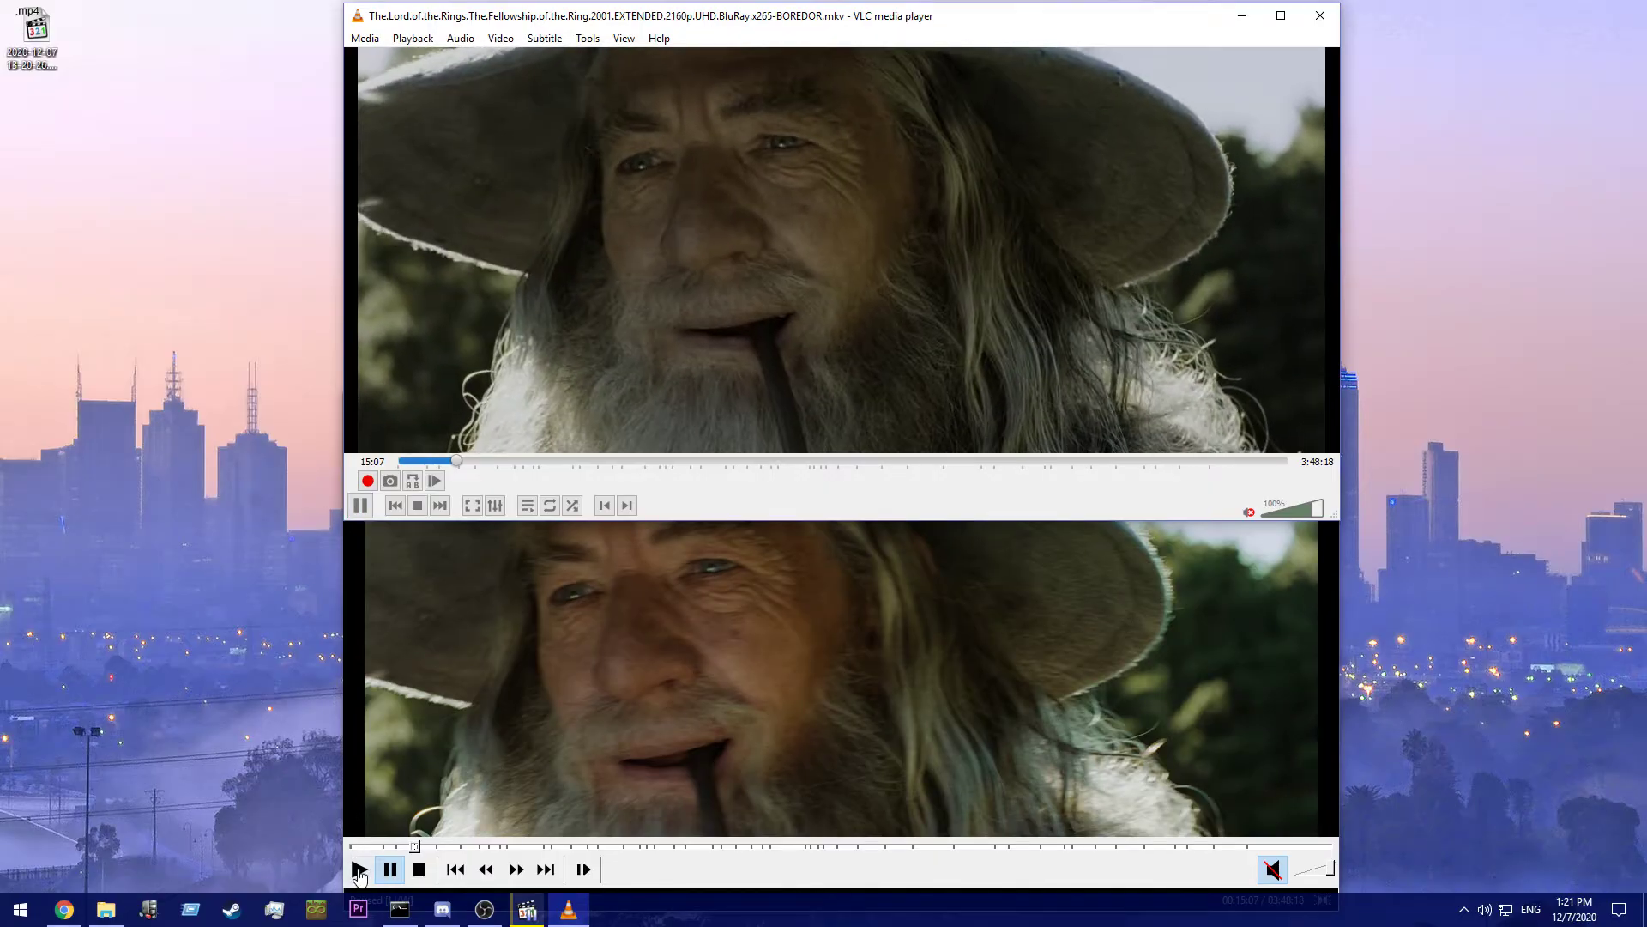
left_click(359, 871)
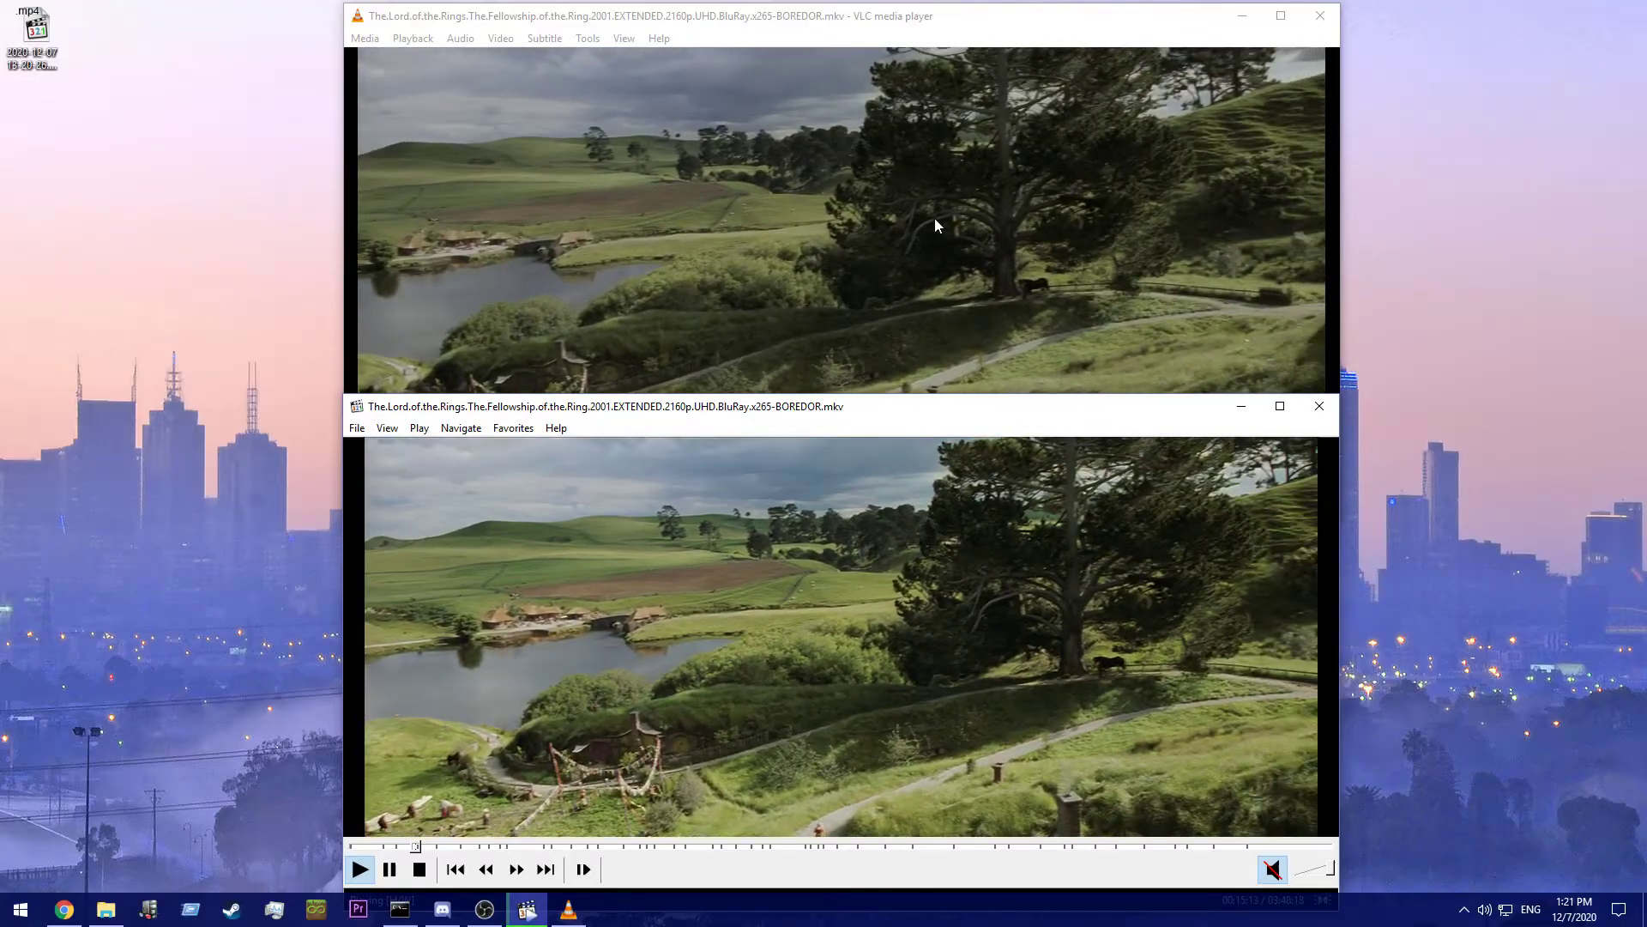
Step: Close the VLC window and the second player window
left_click(935, 219)
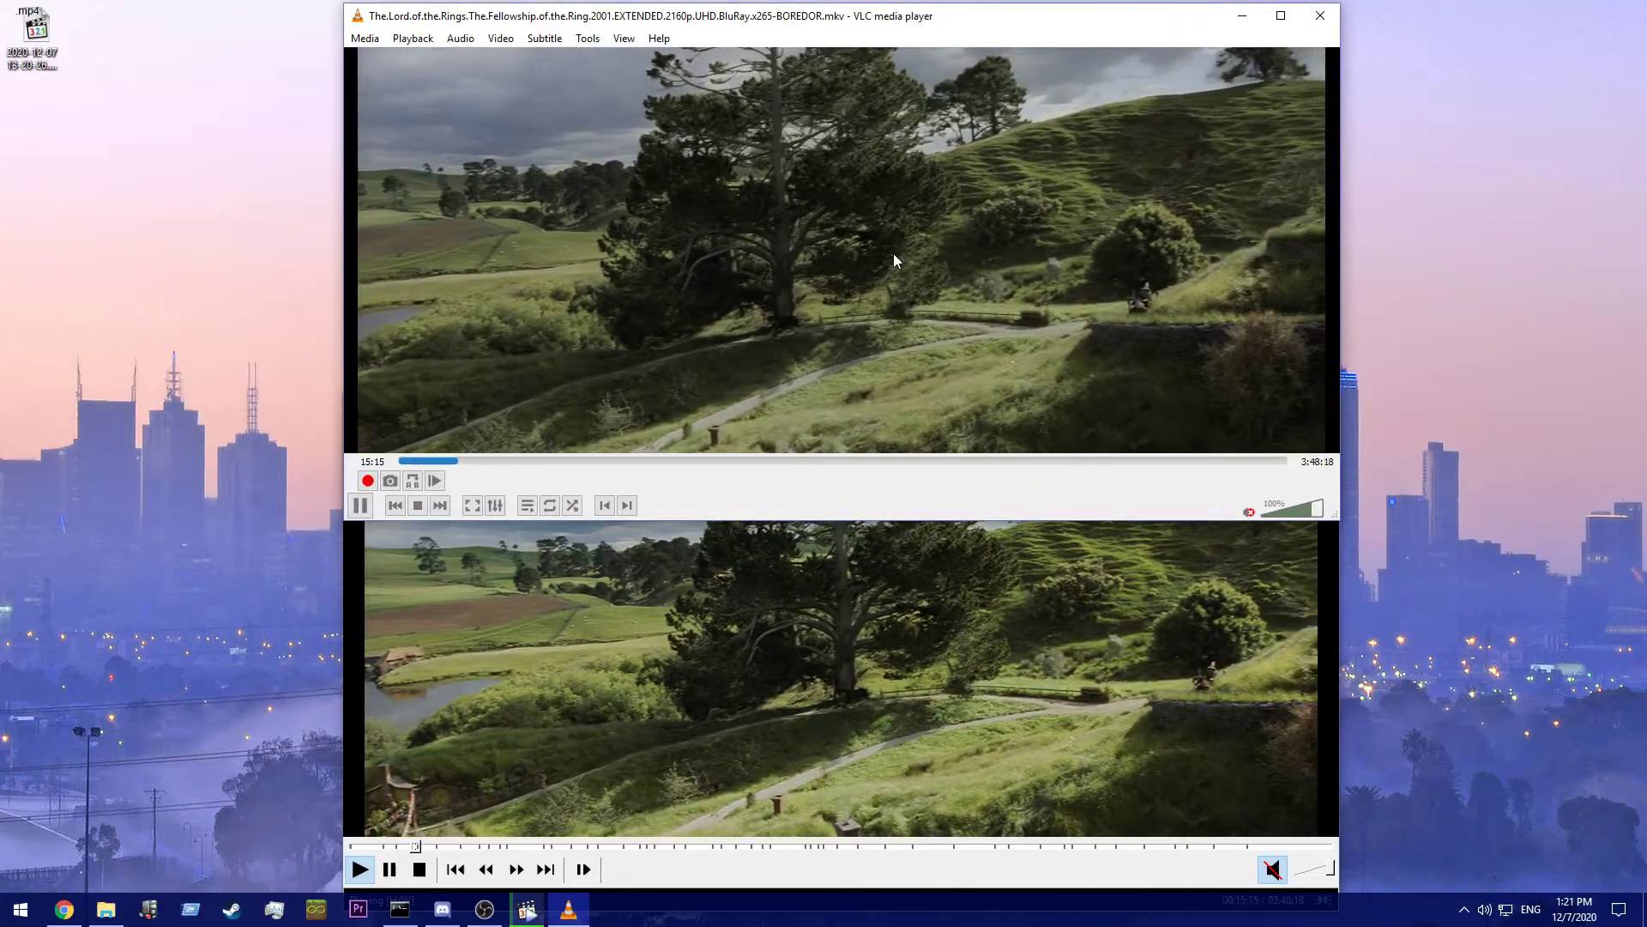
left_click(1320, 15)
left_click(1319, 406)
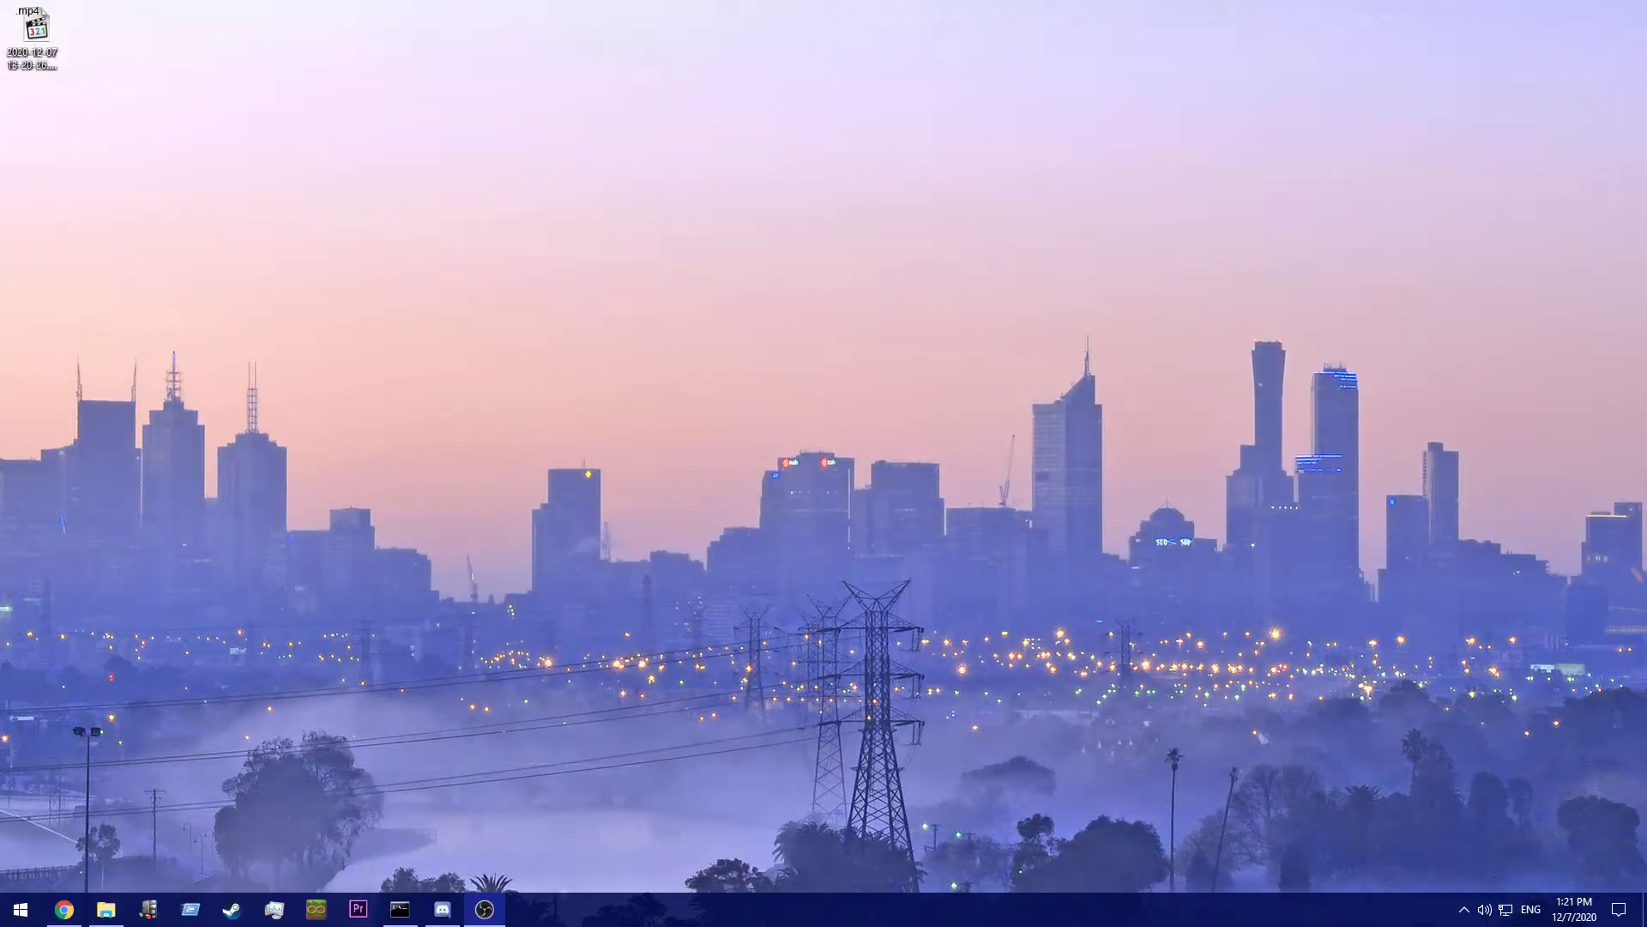
Step: Go back to the K-Lite overview in Chrome, open Download Standard, then minimize Chrome
left_click(63, 908)
left_click(17, 47)
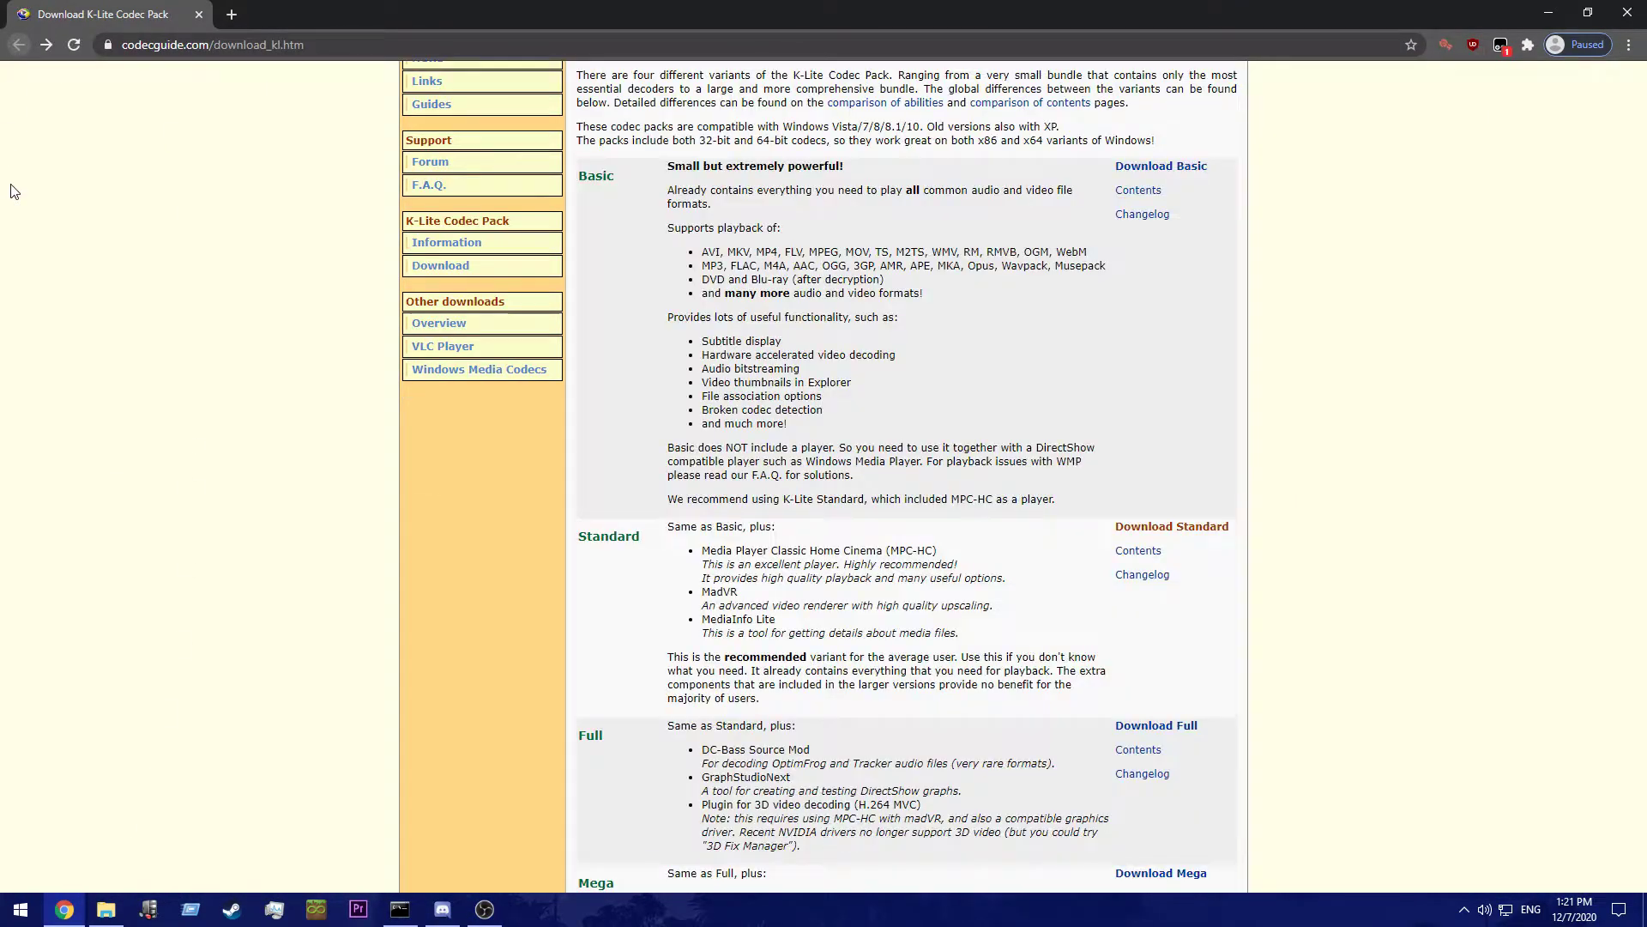
scroll(466, 525, "up", 2)
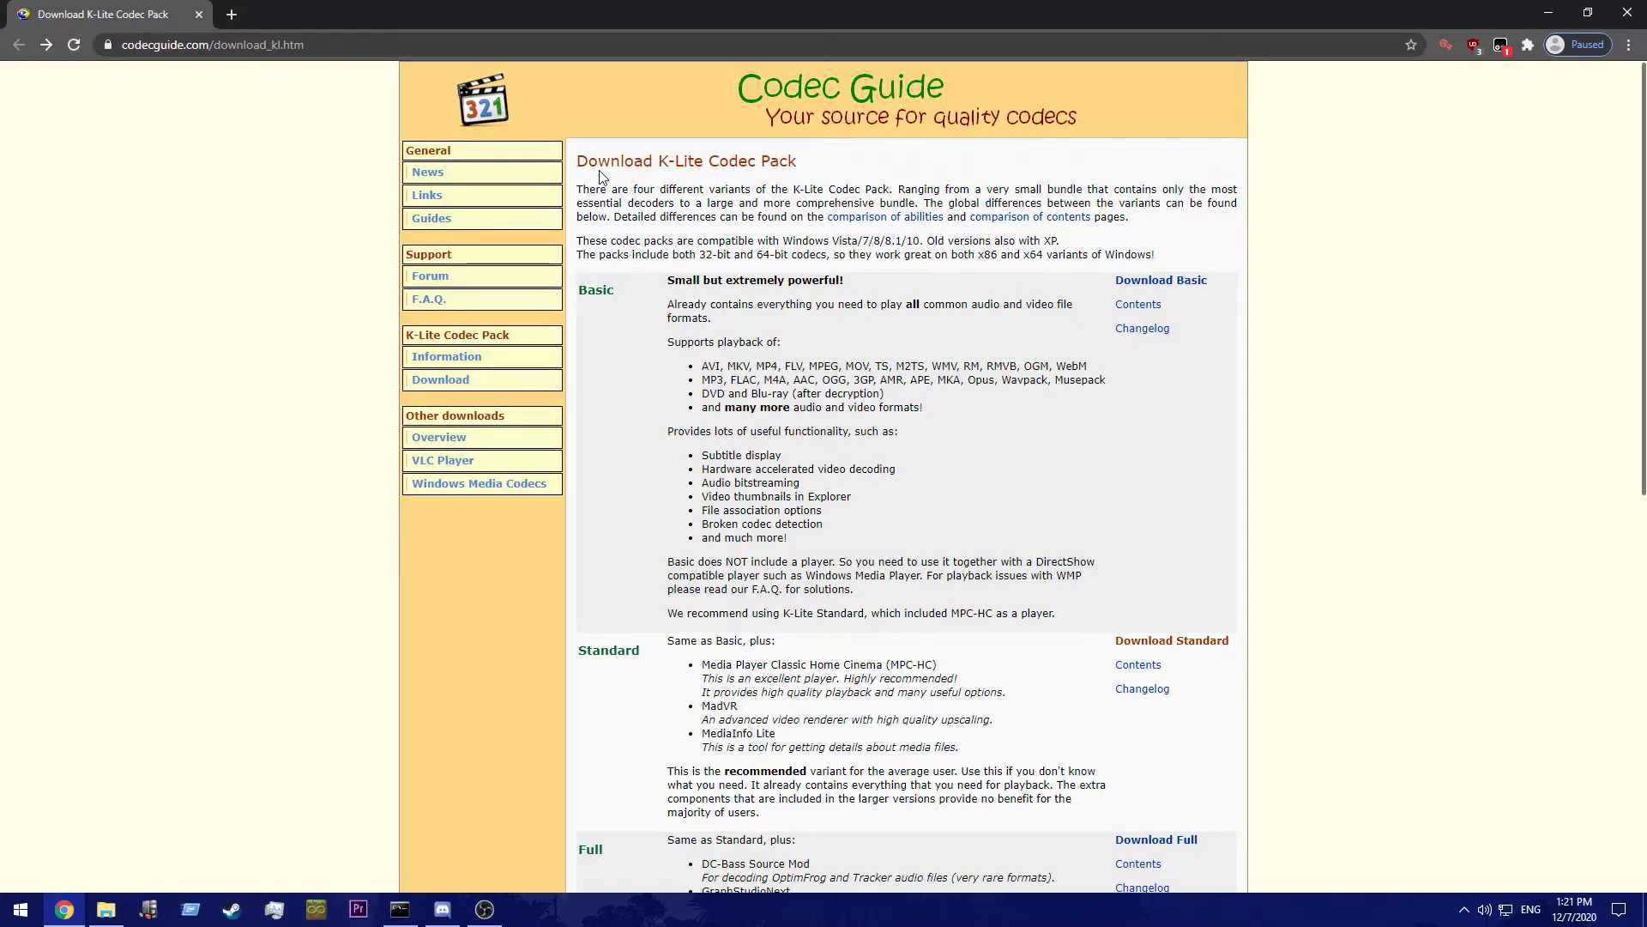
scroll(496, 406, "down", 1)
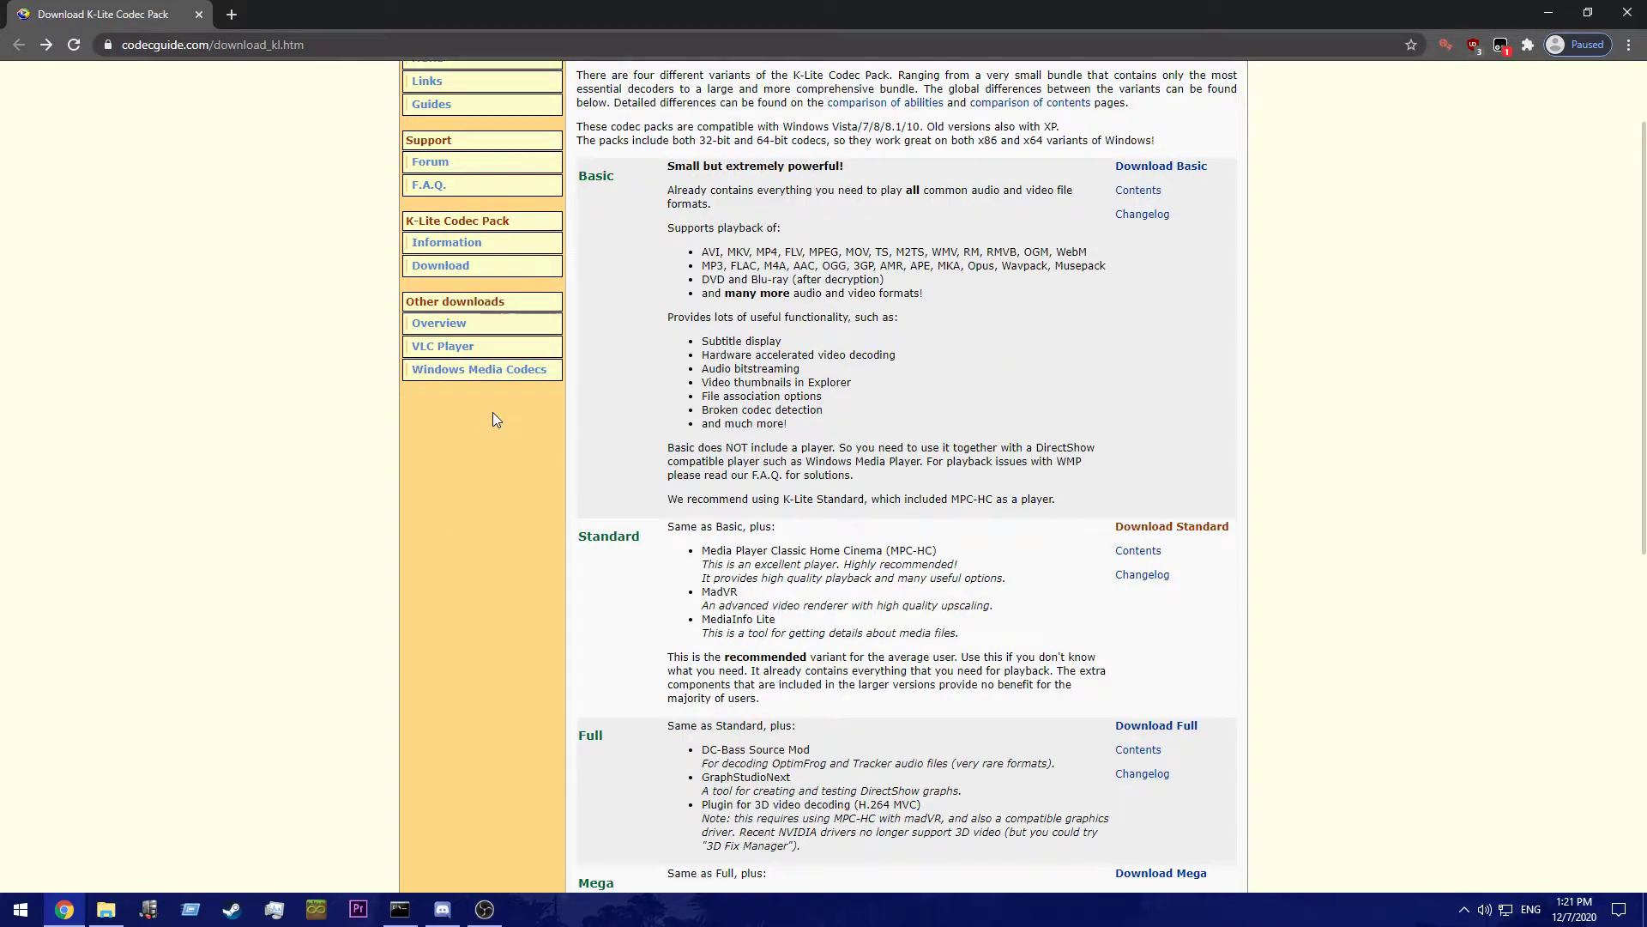
left_click_drag(816, 704, 703, 592)
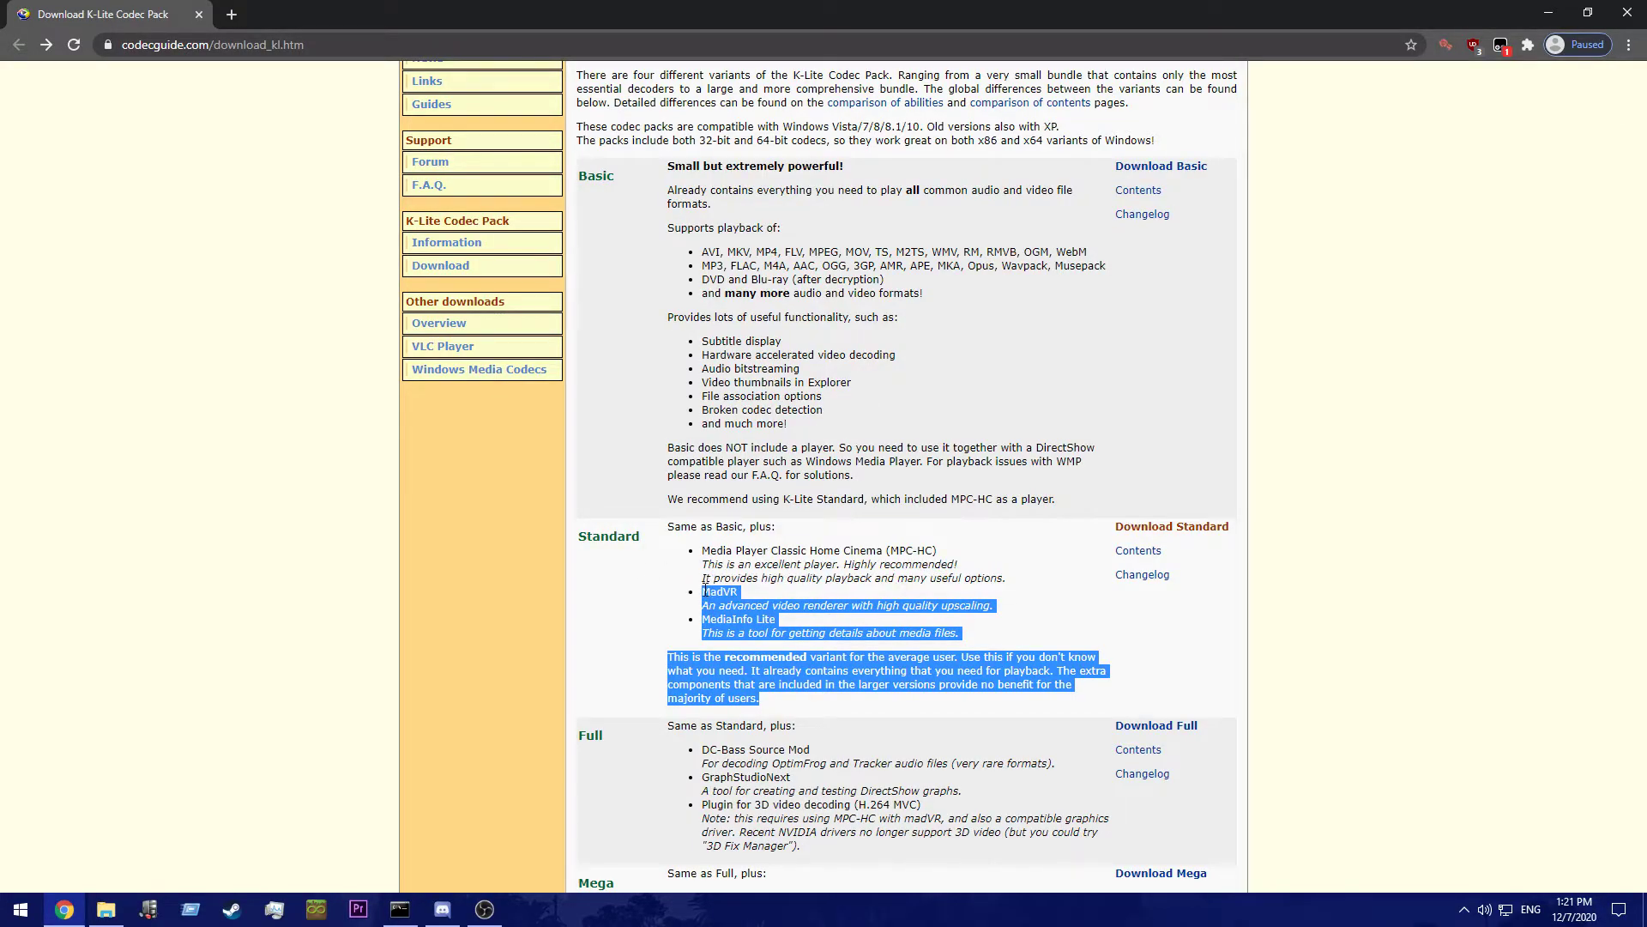
left_click(686, 591)
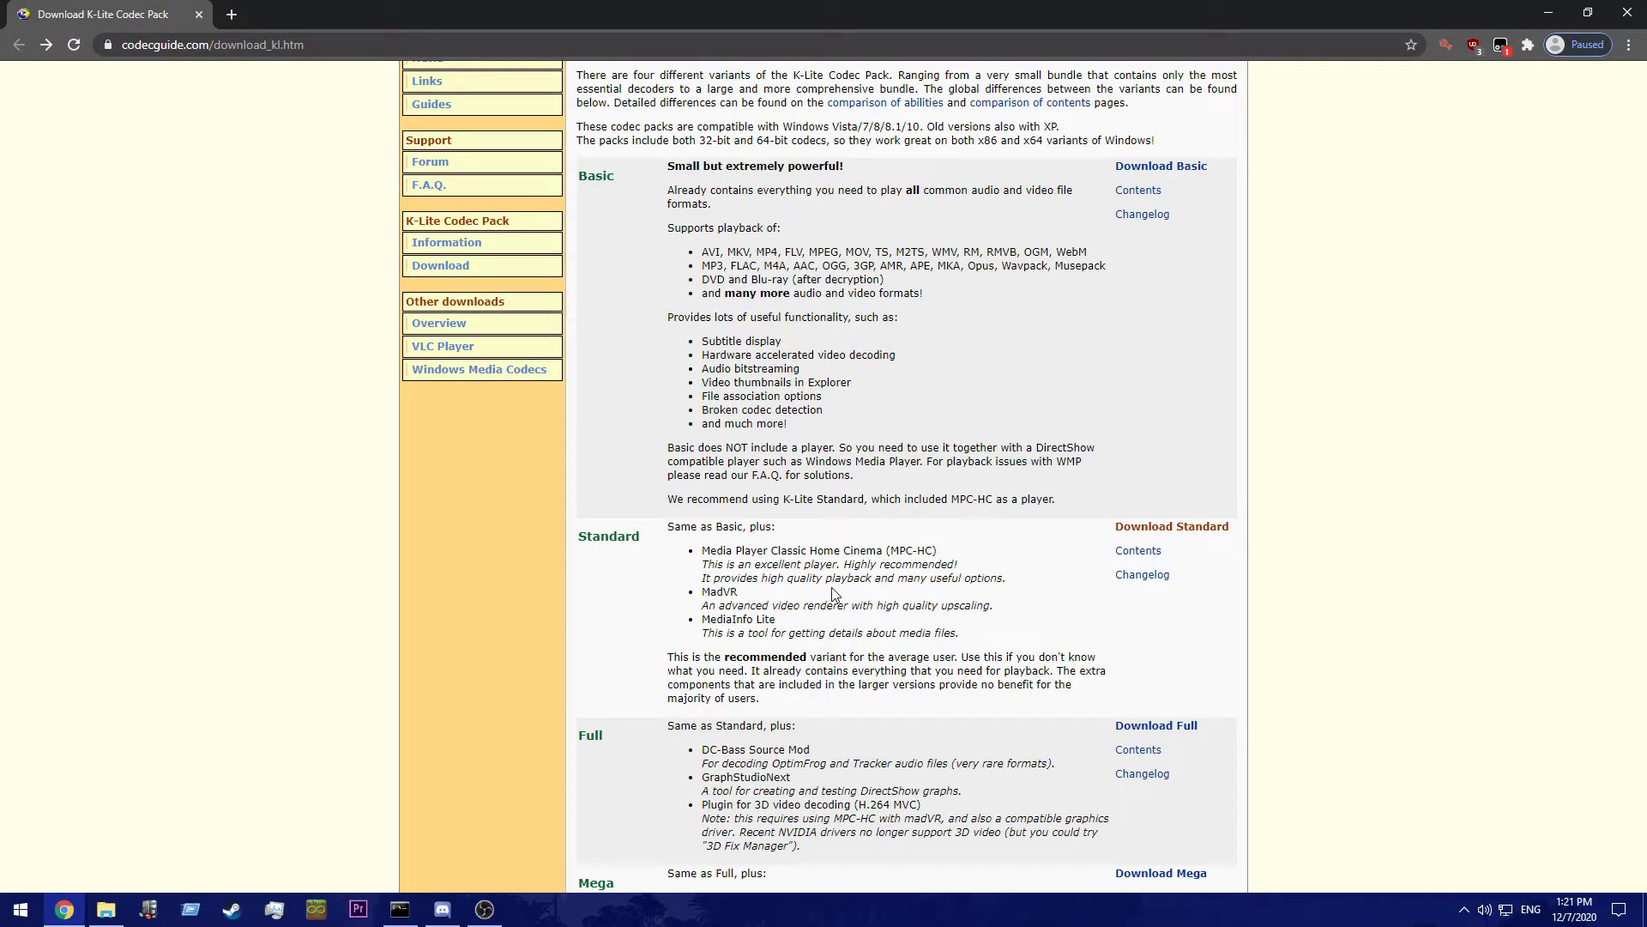
left_click(1205, 527)
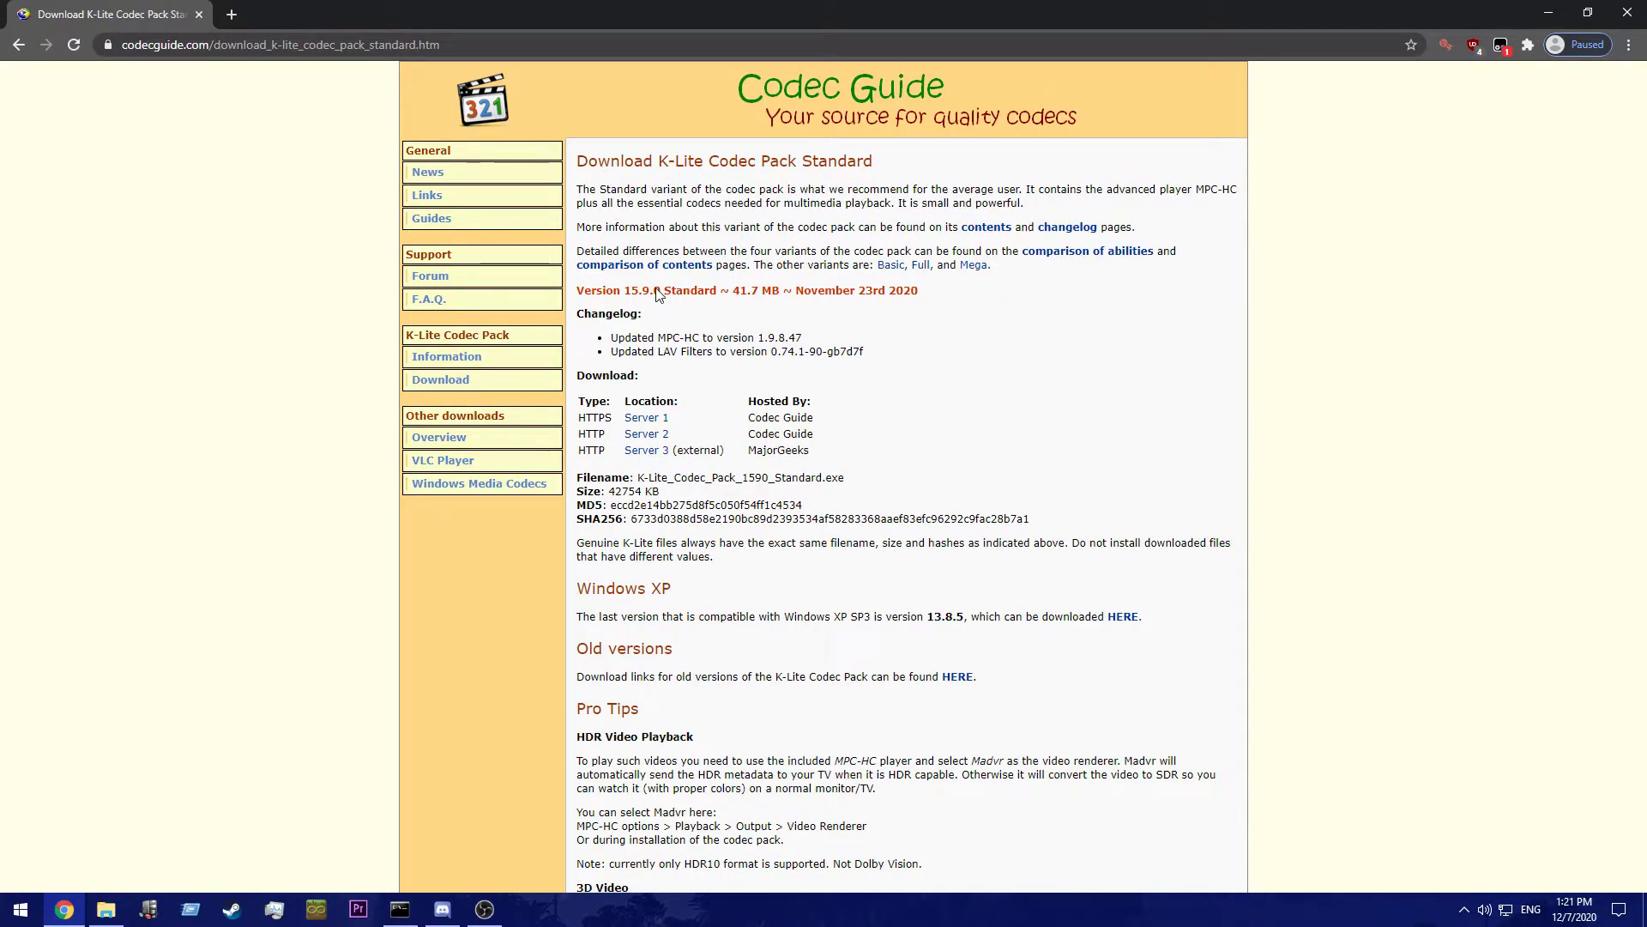
left_click(1548, 13)
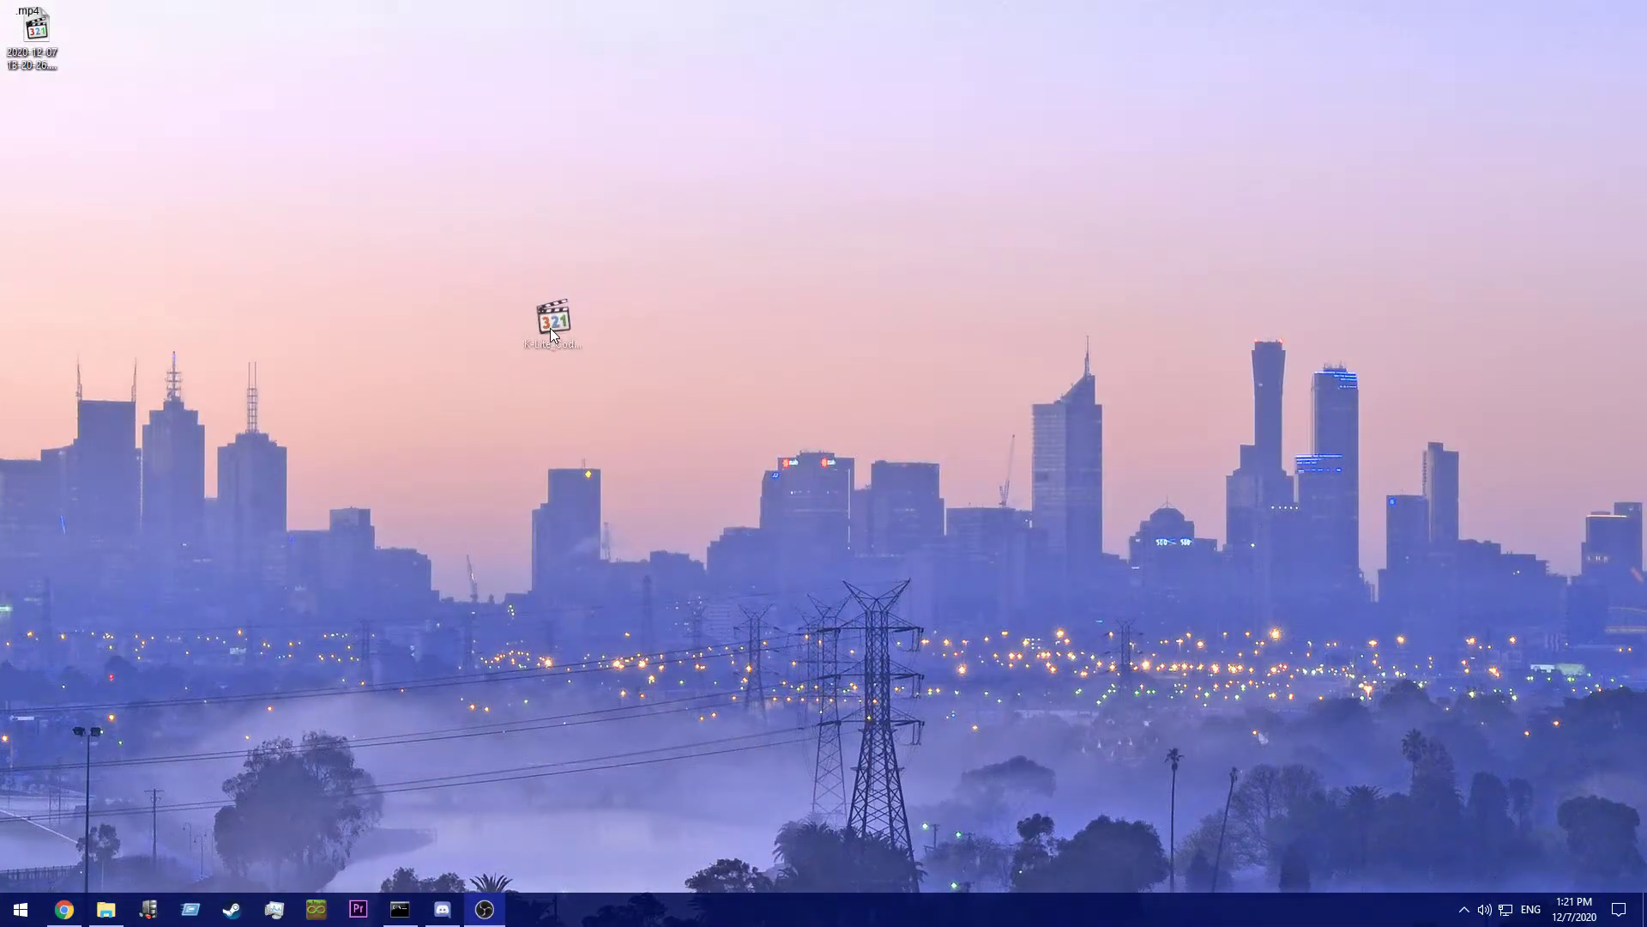
Step: Launch the K-Lite Standard installer from the desktop, allowing it to run as administrator
left_click_drag(1011, 233, 561, 360)
double_click(561, 360)
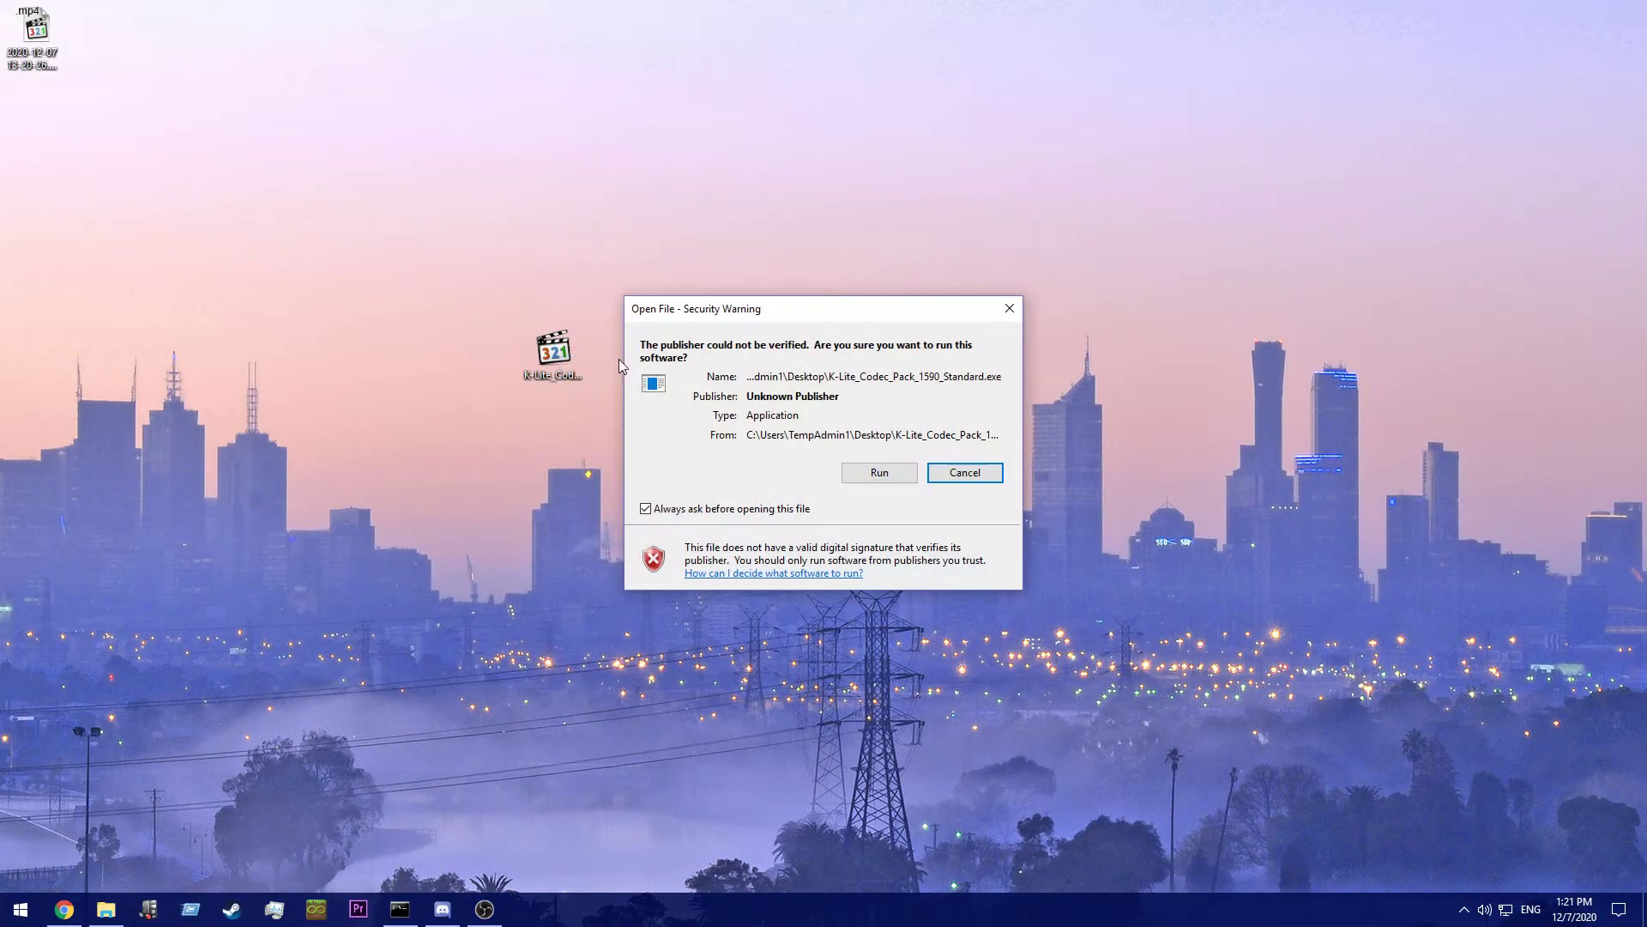
left_click(894, 478)
left_click(728, 580)
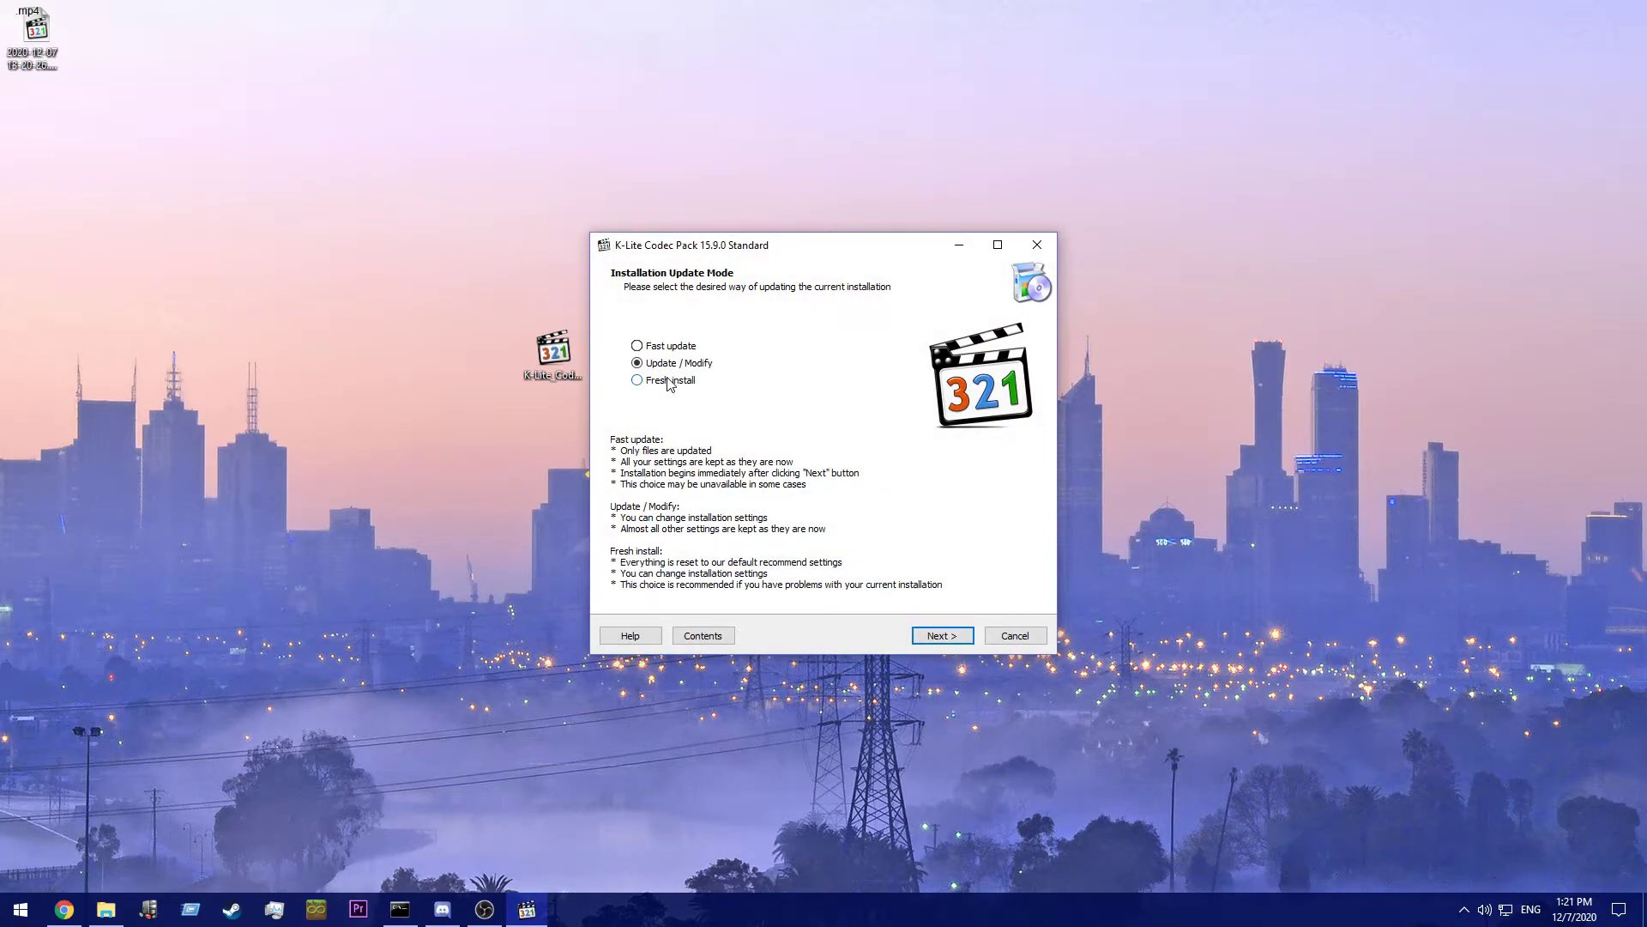
Step: Advance setup to the MPC-HC configuration, keeping madVR as the video renderer
left_click(940, 637)
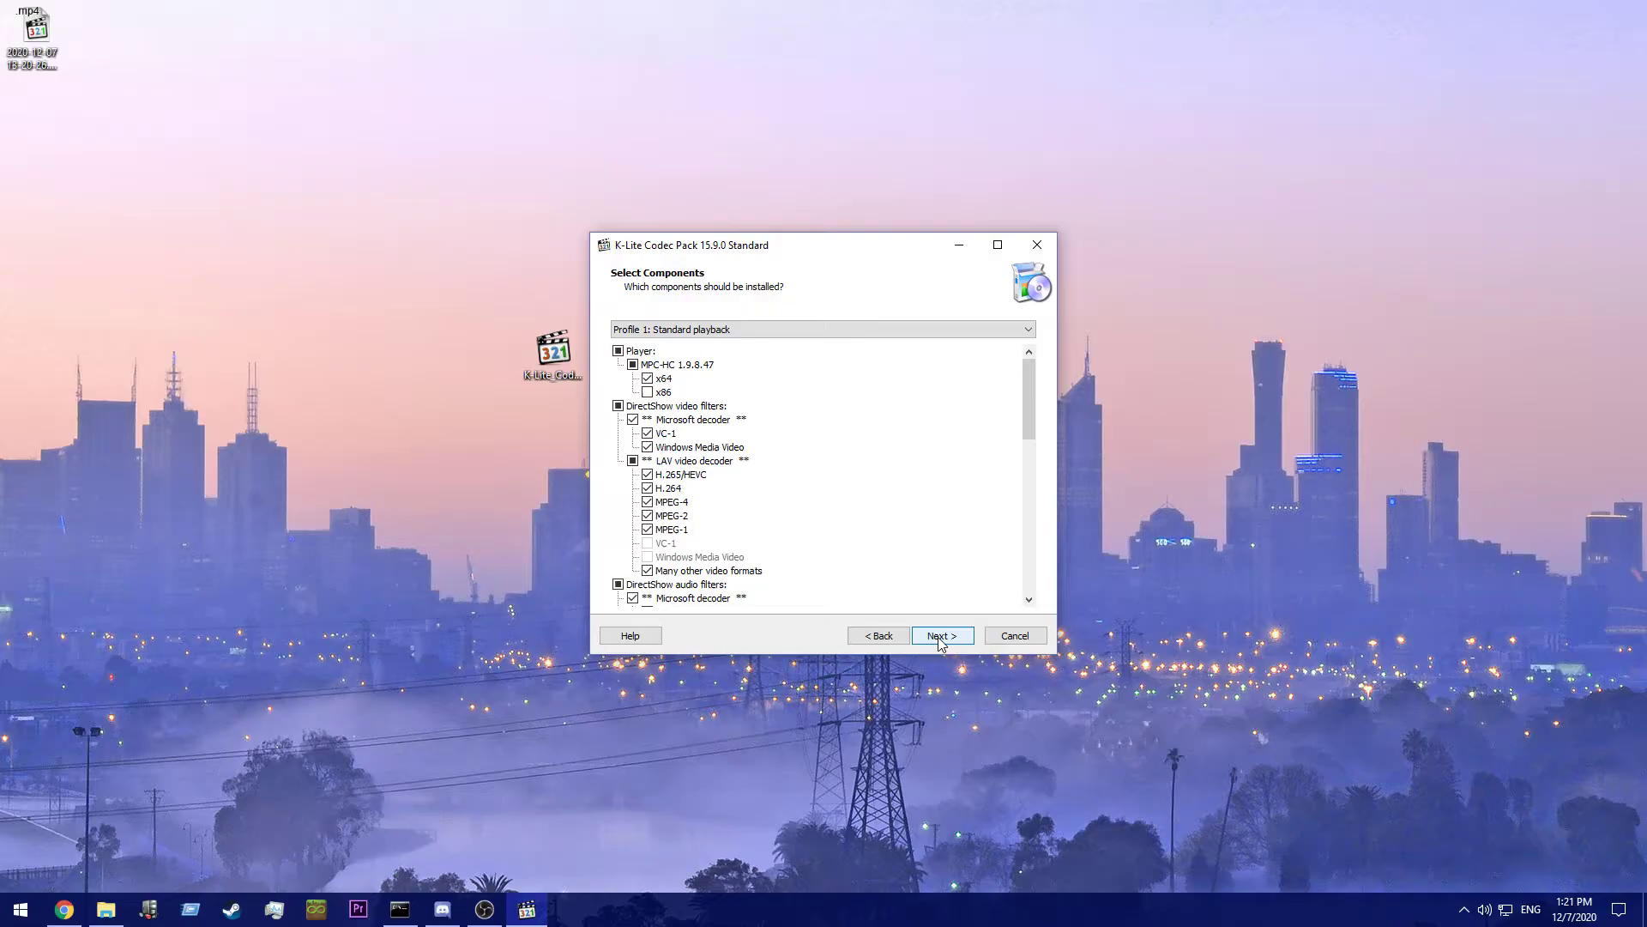
left_click(939, 637)
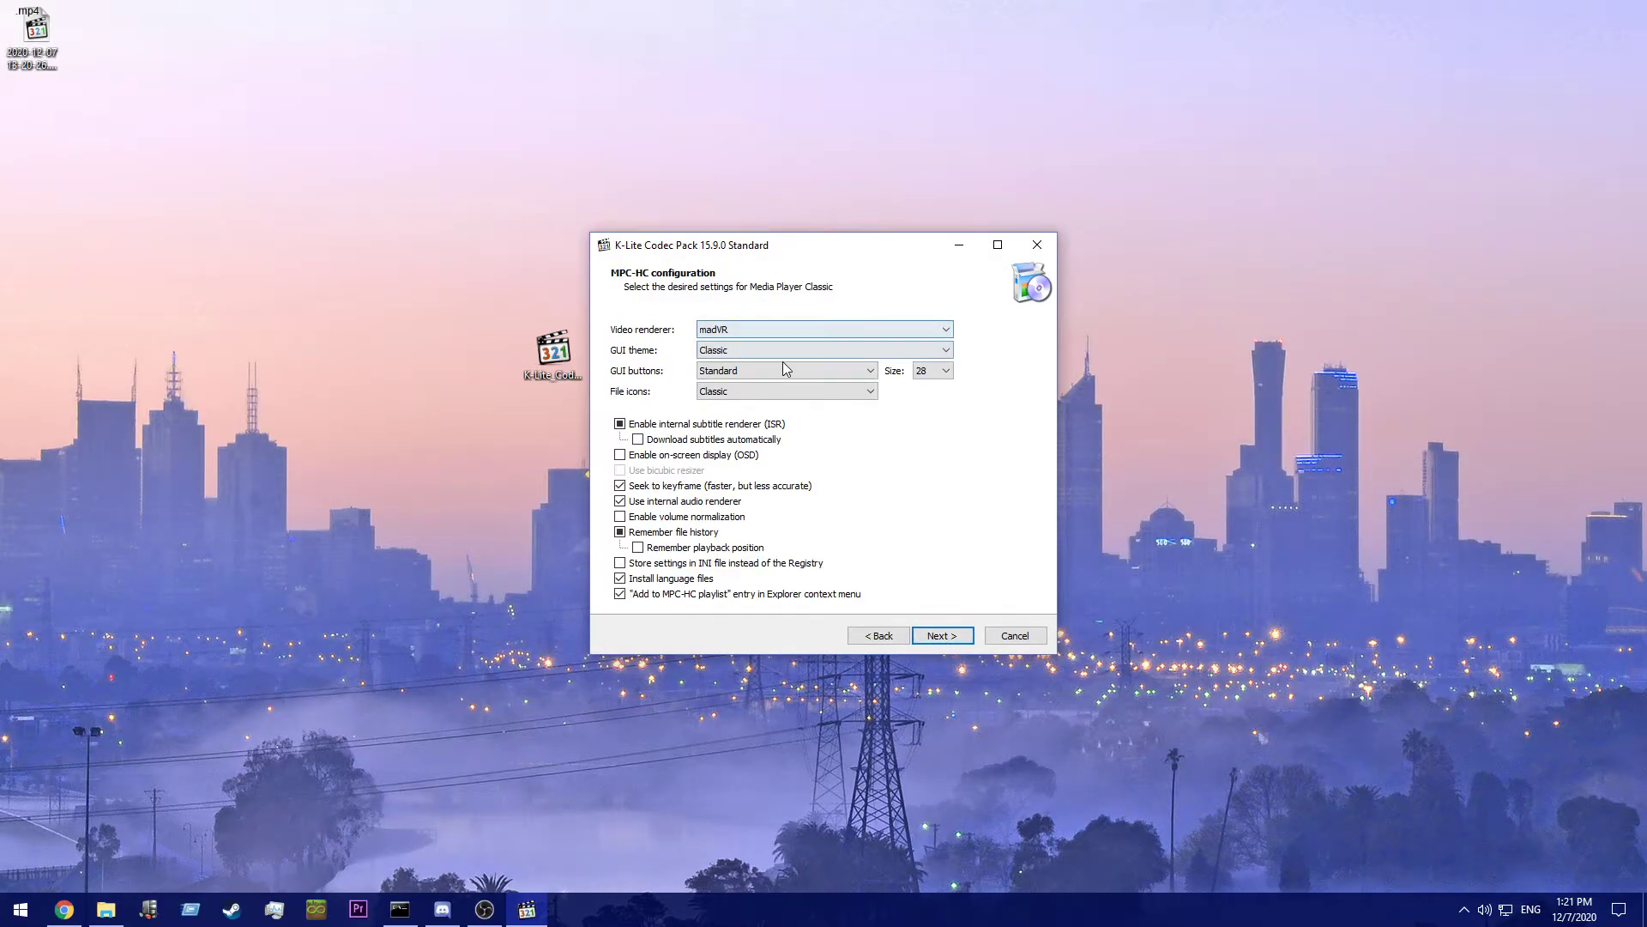
left_click(736, 338)
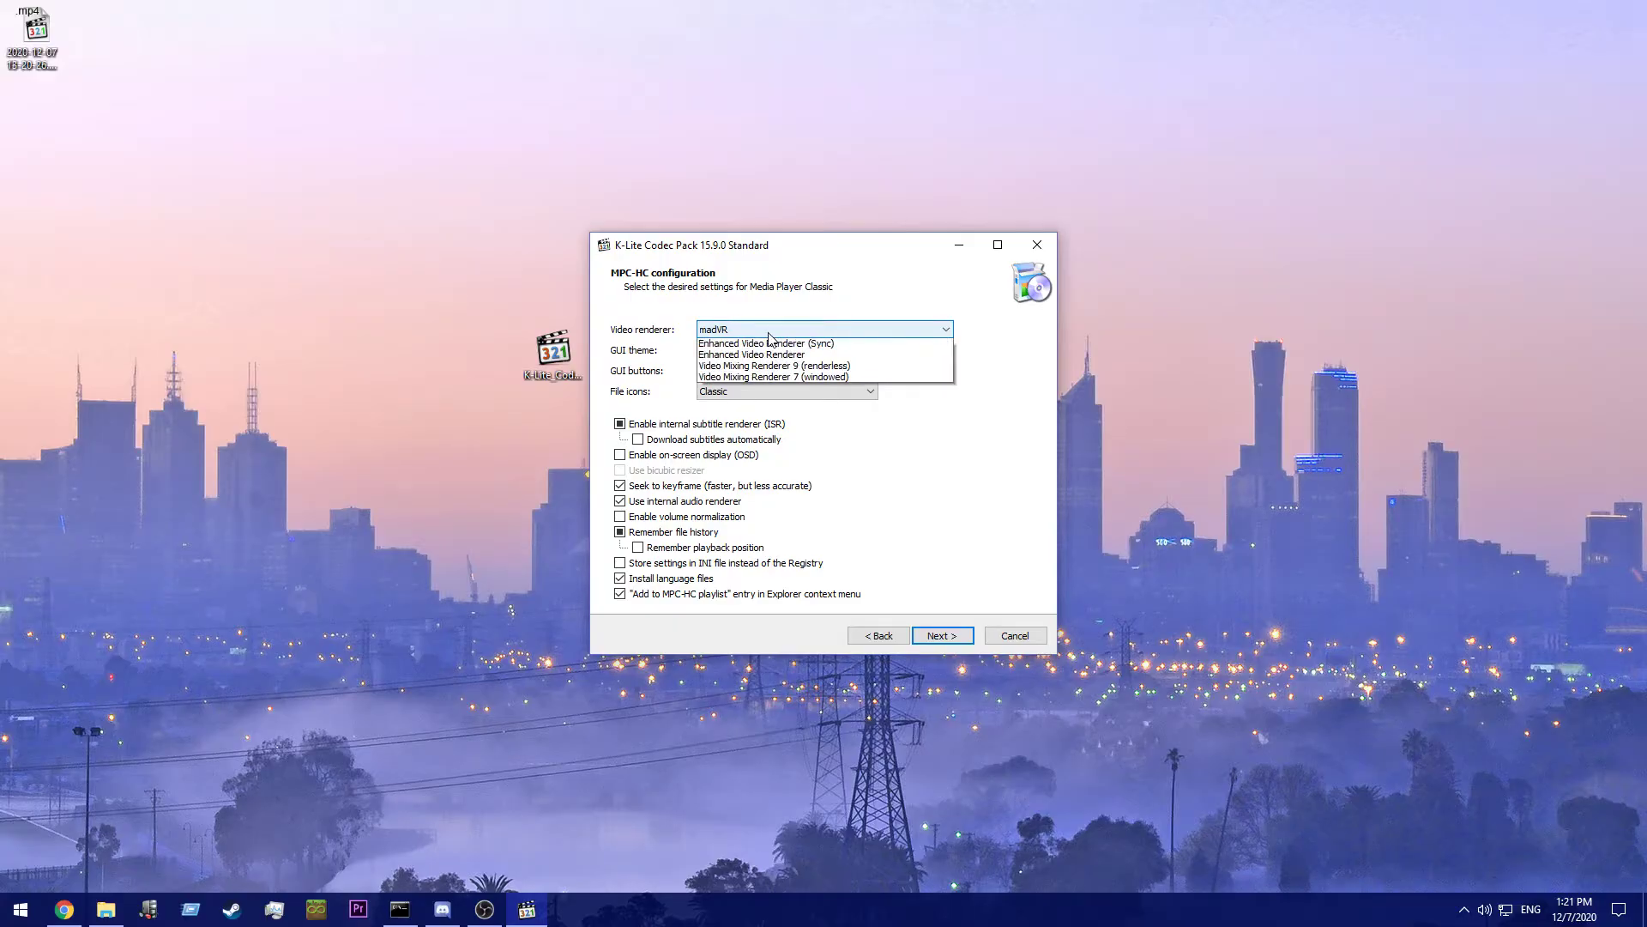
left_click(760, 359)
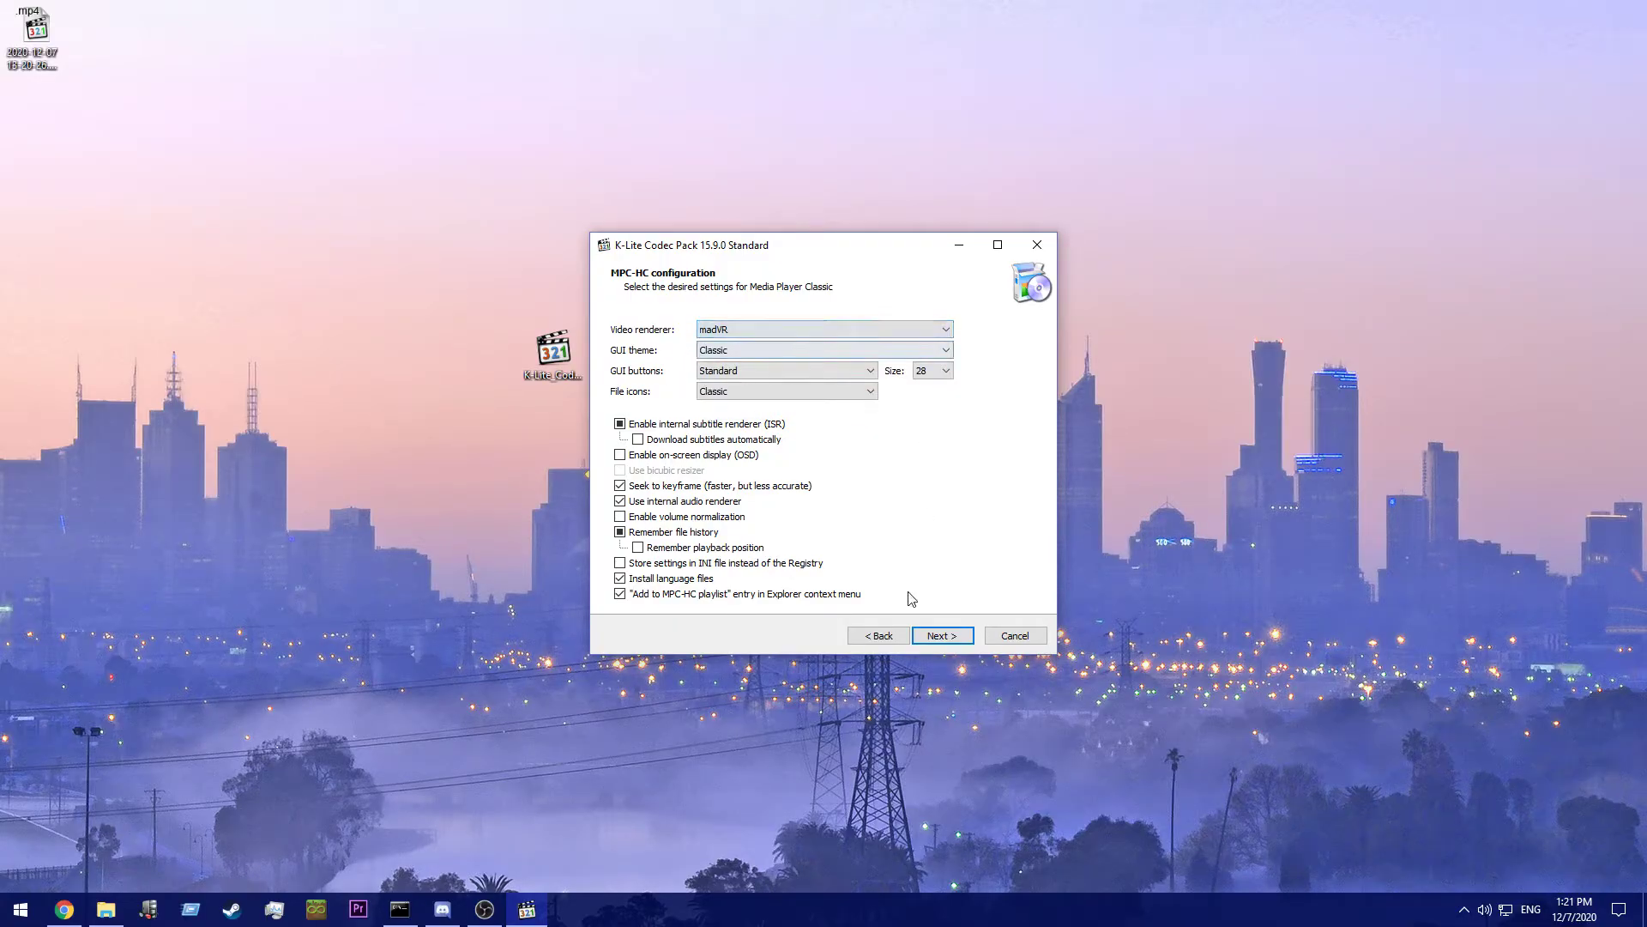
Step: Advance setup through hardware acceleration, language, associations and thumbnails to Ready to Install
left_click(941, 635)
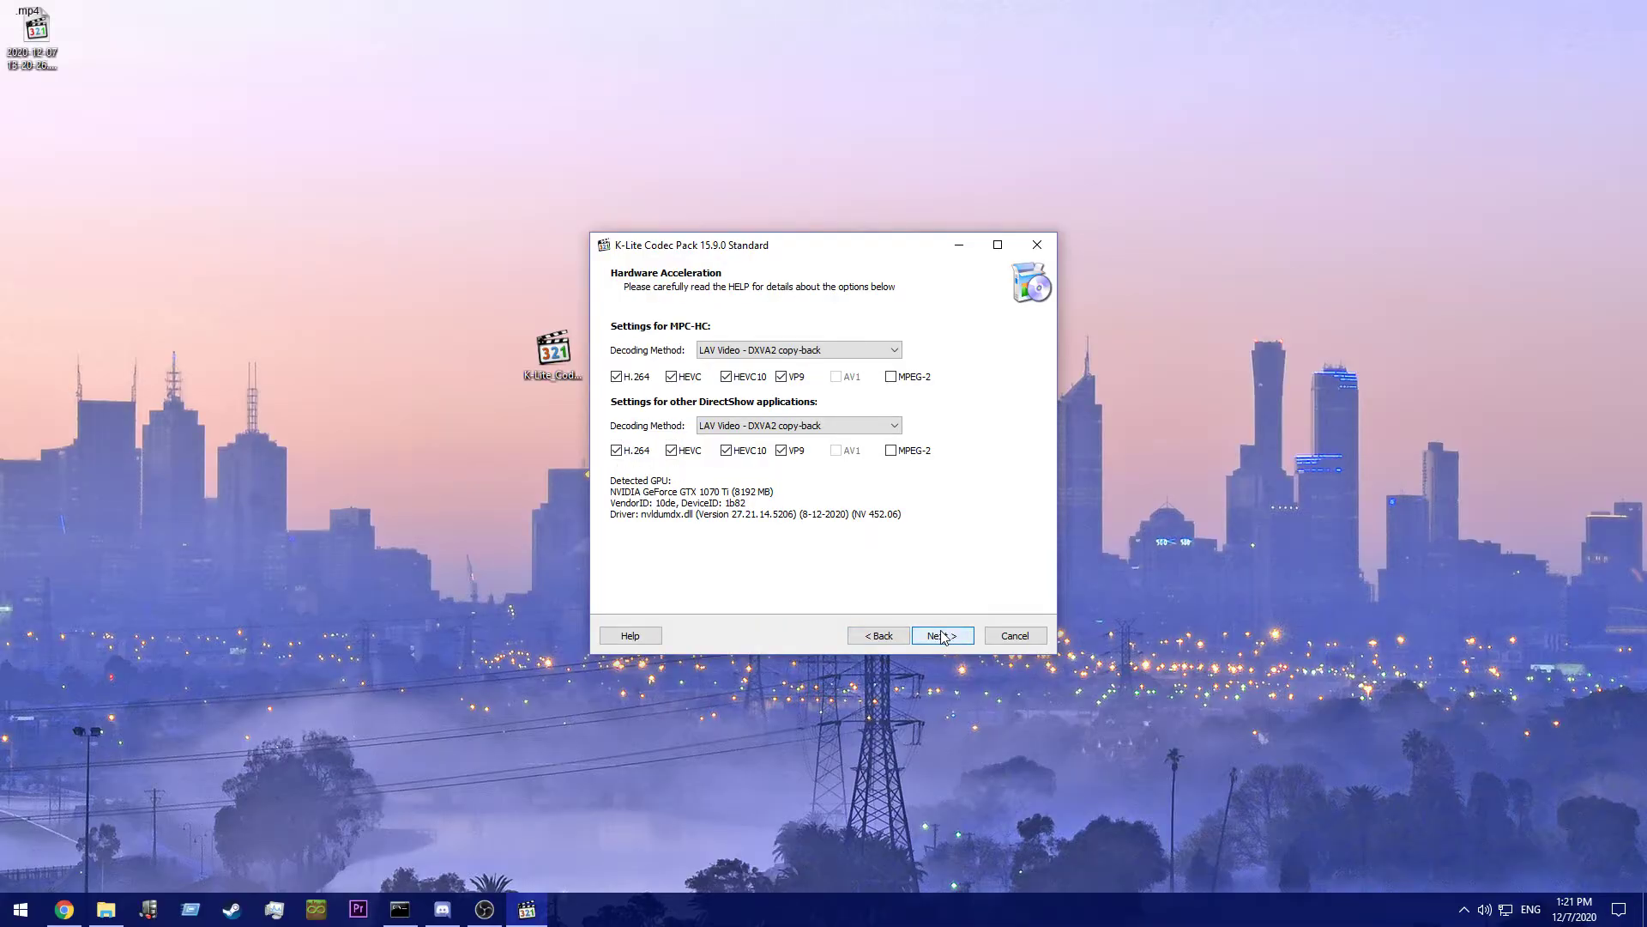
left_click(944, 636)
left_click(941, 636)
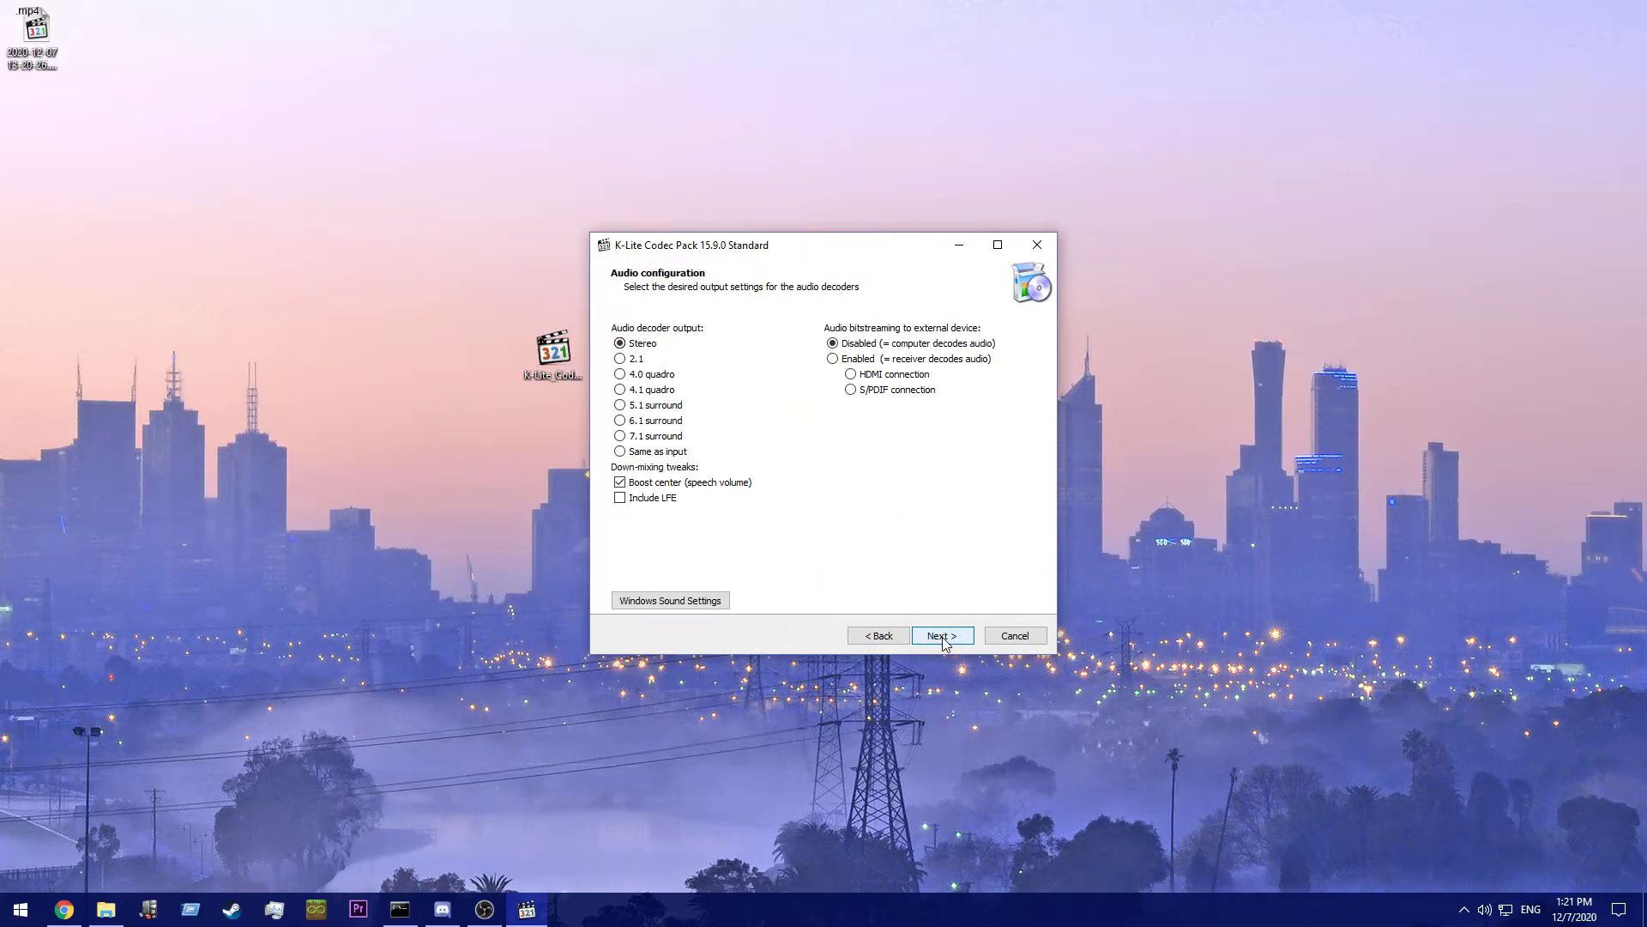
left_click(941, 636)
left_click(942, 637)
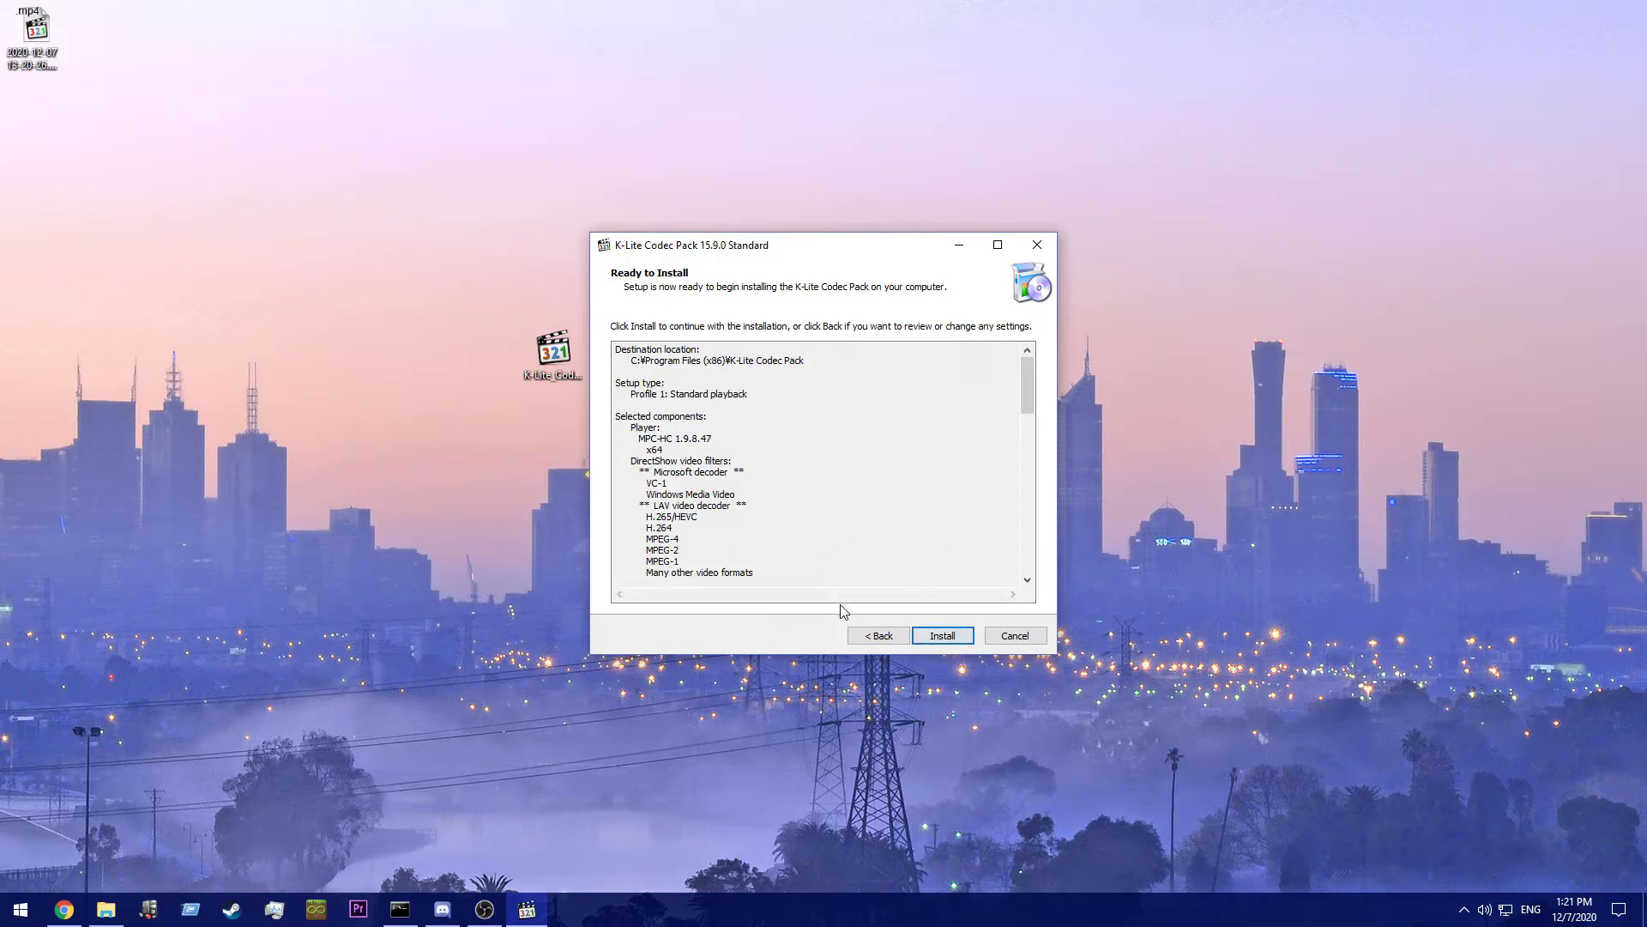
Step: Exit setup without installing and open the film's folder in File Explorer
left_click(1015, 637)
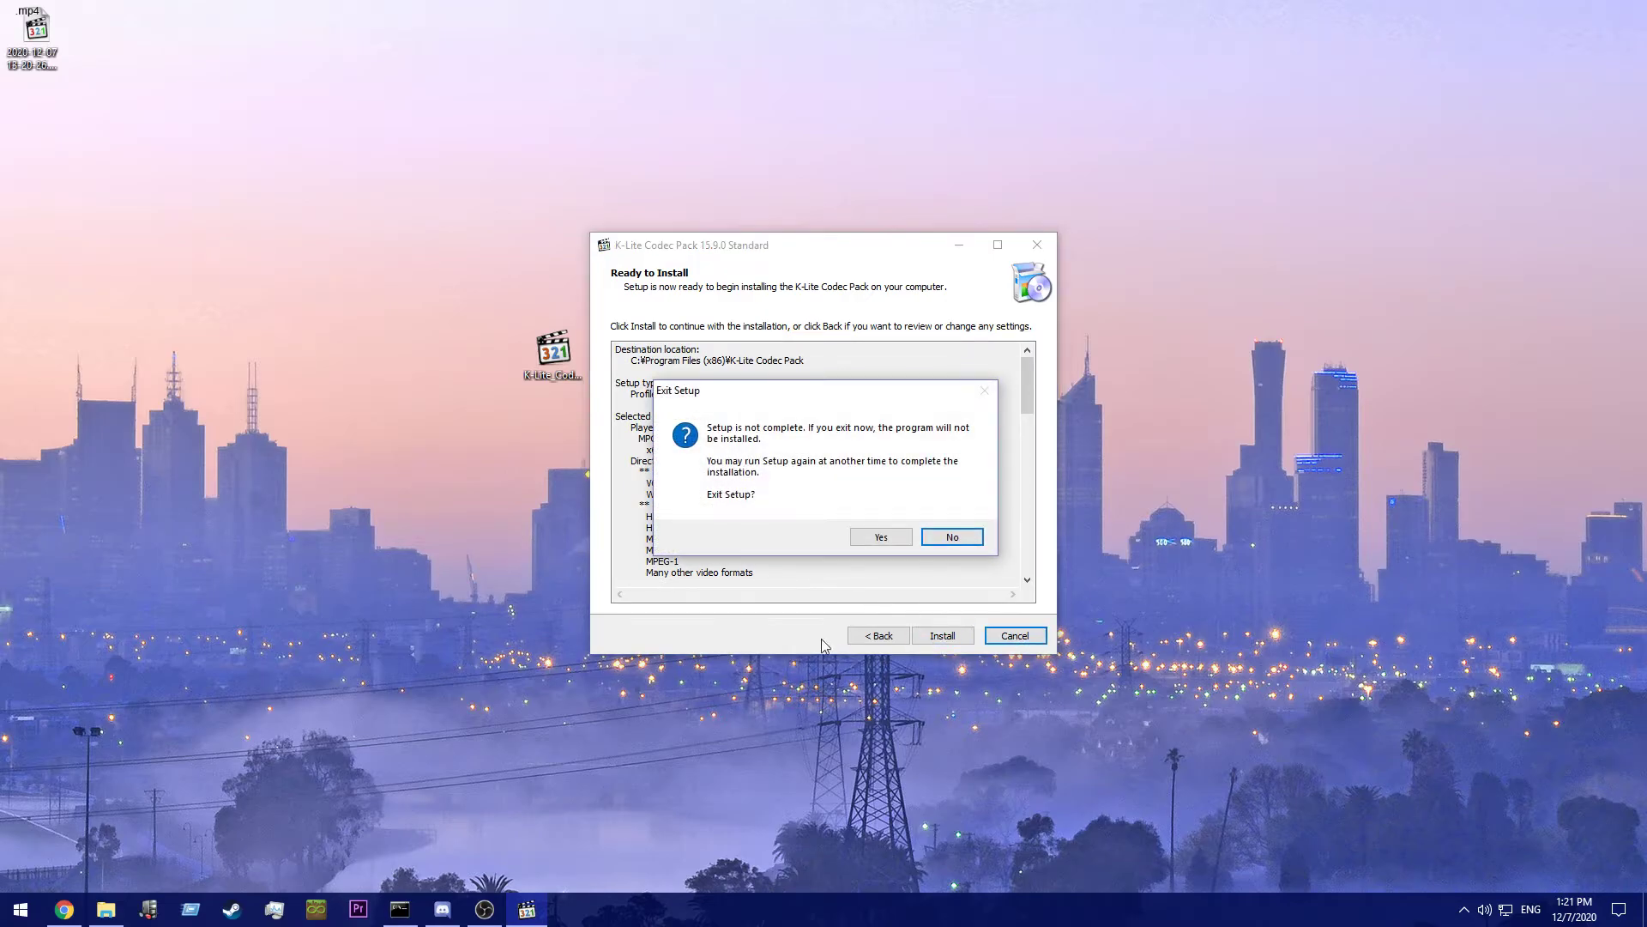
left_click(875, 538)
left_click(107, 909)
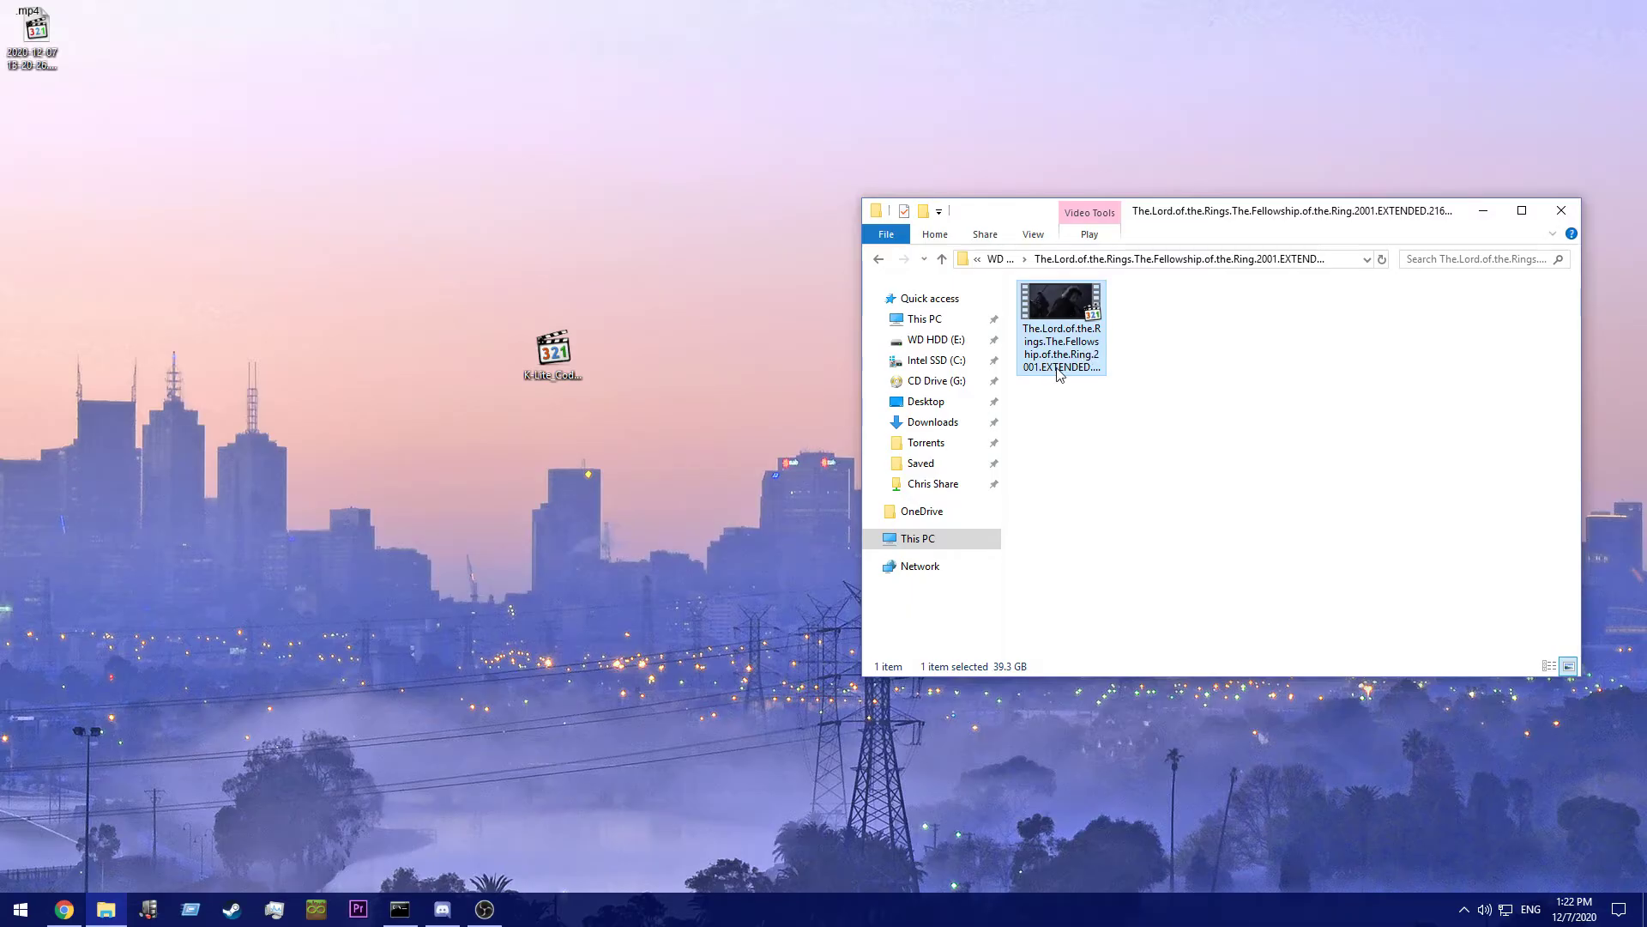
Step: Open the 2160p Fellowship .mkv in MPC-HC and pause it at 21:26
double_click(1068, 314)
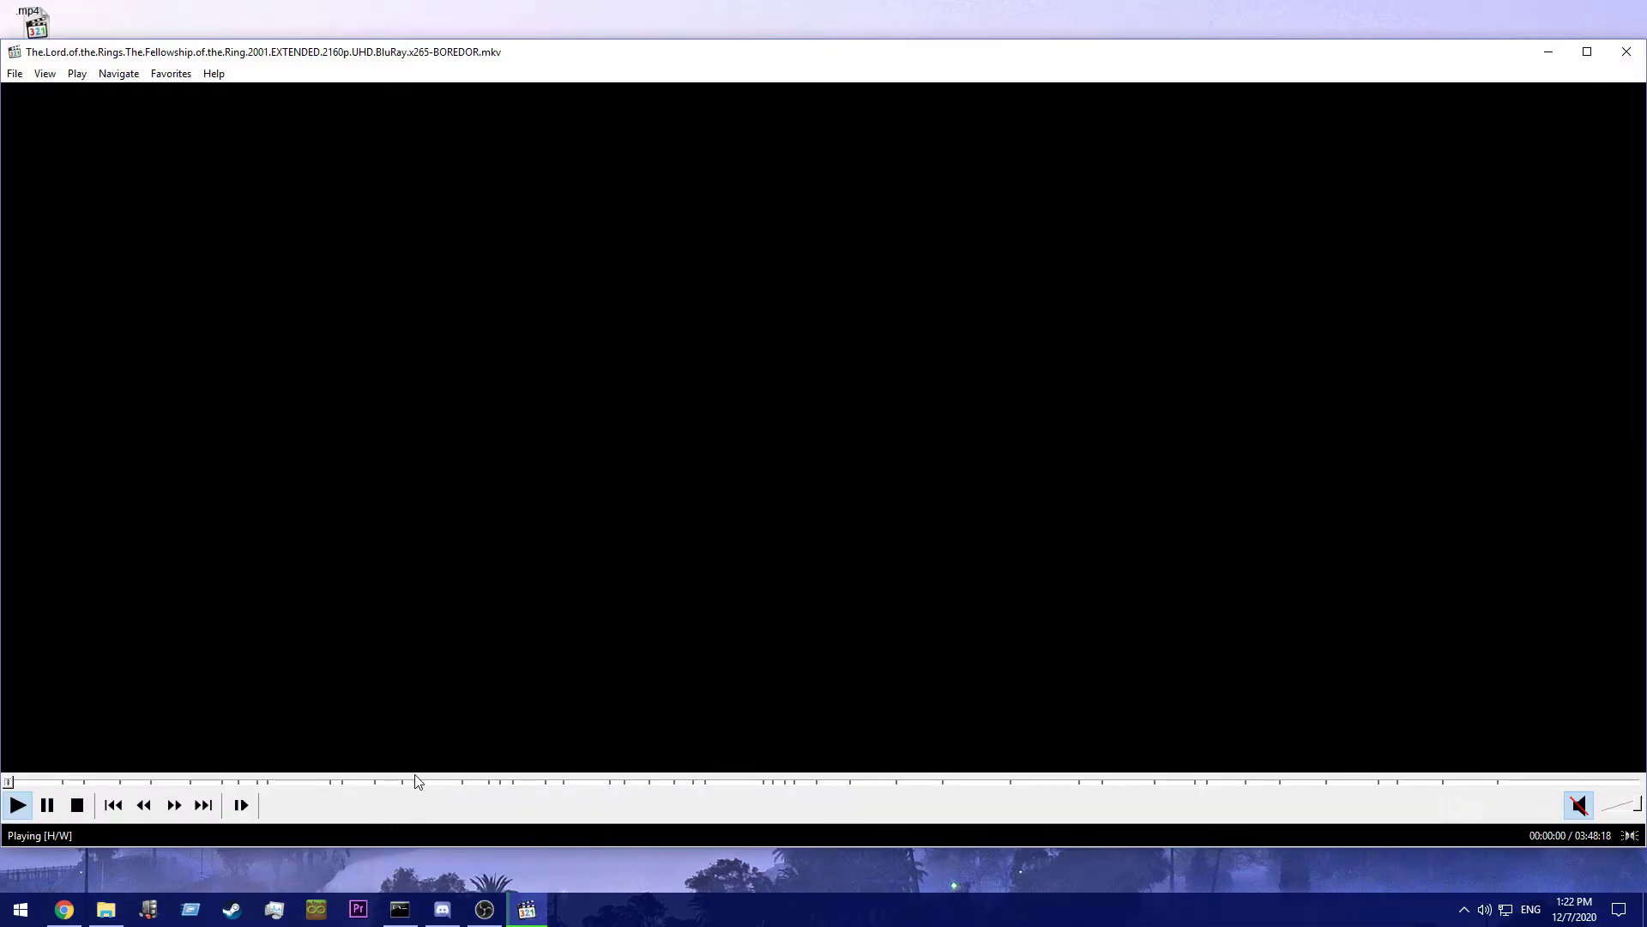
left_click(162, 783)
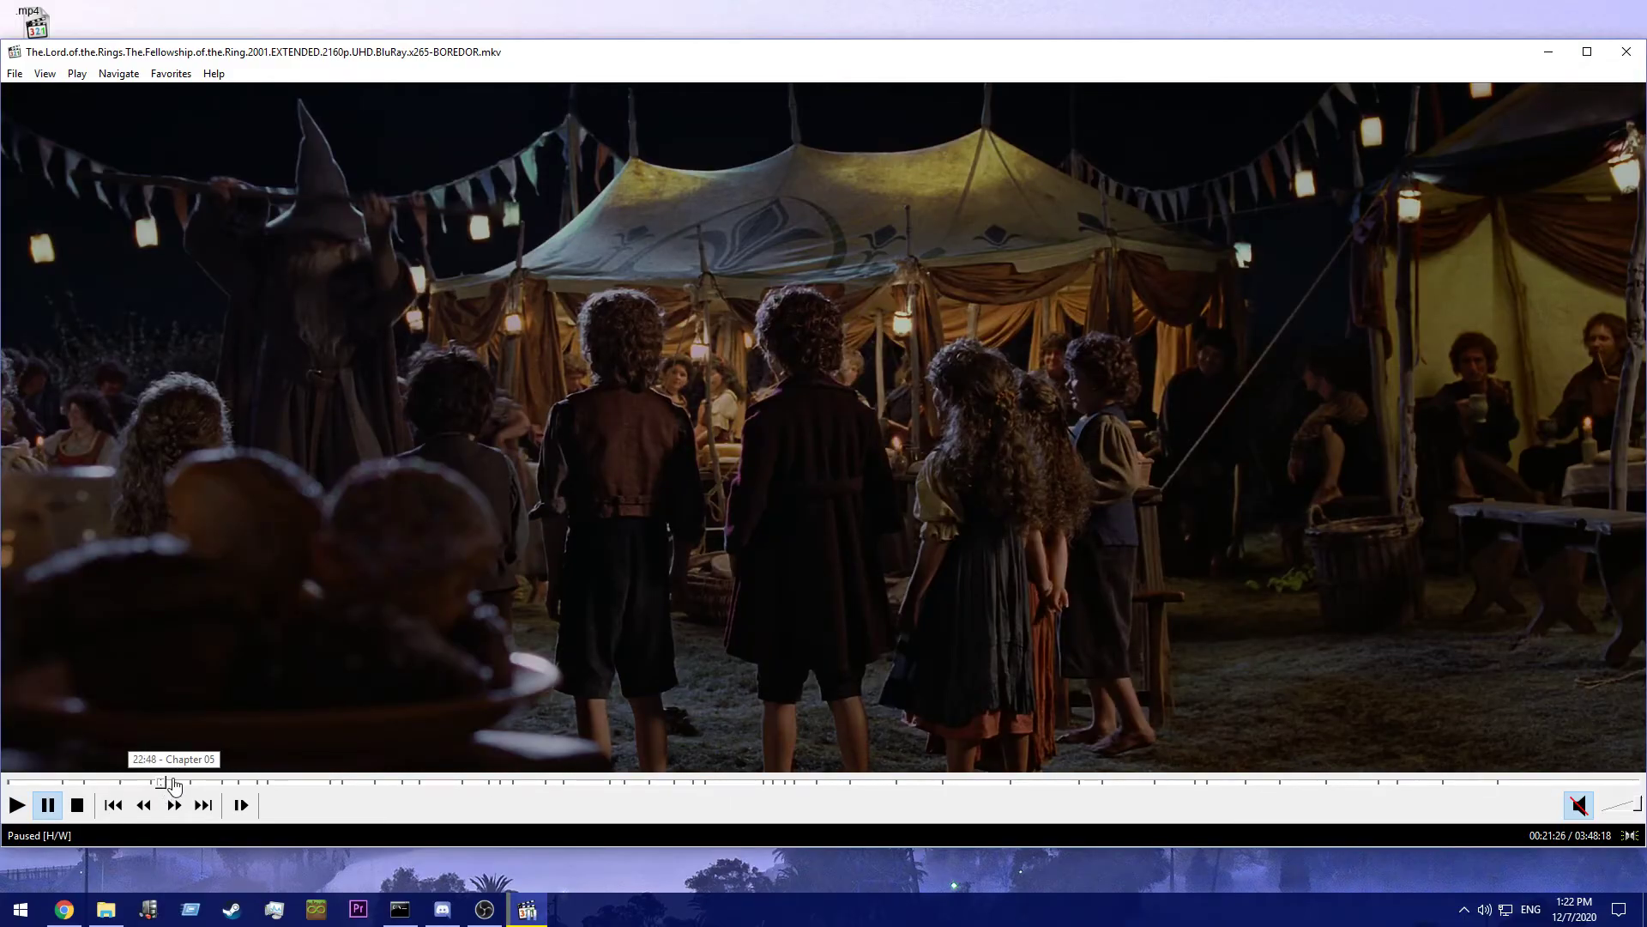
left_click(631, 474)
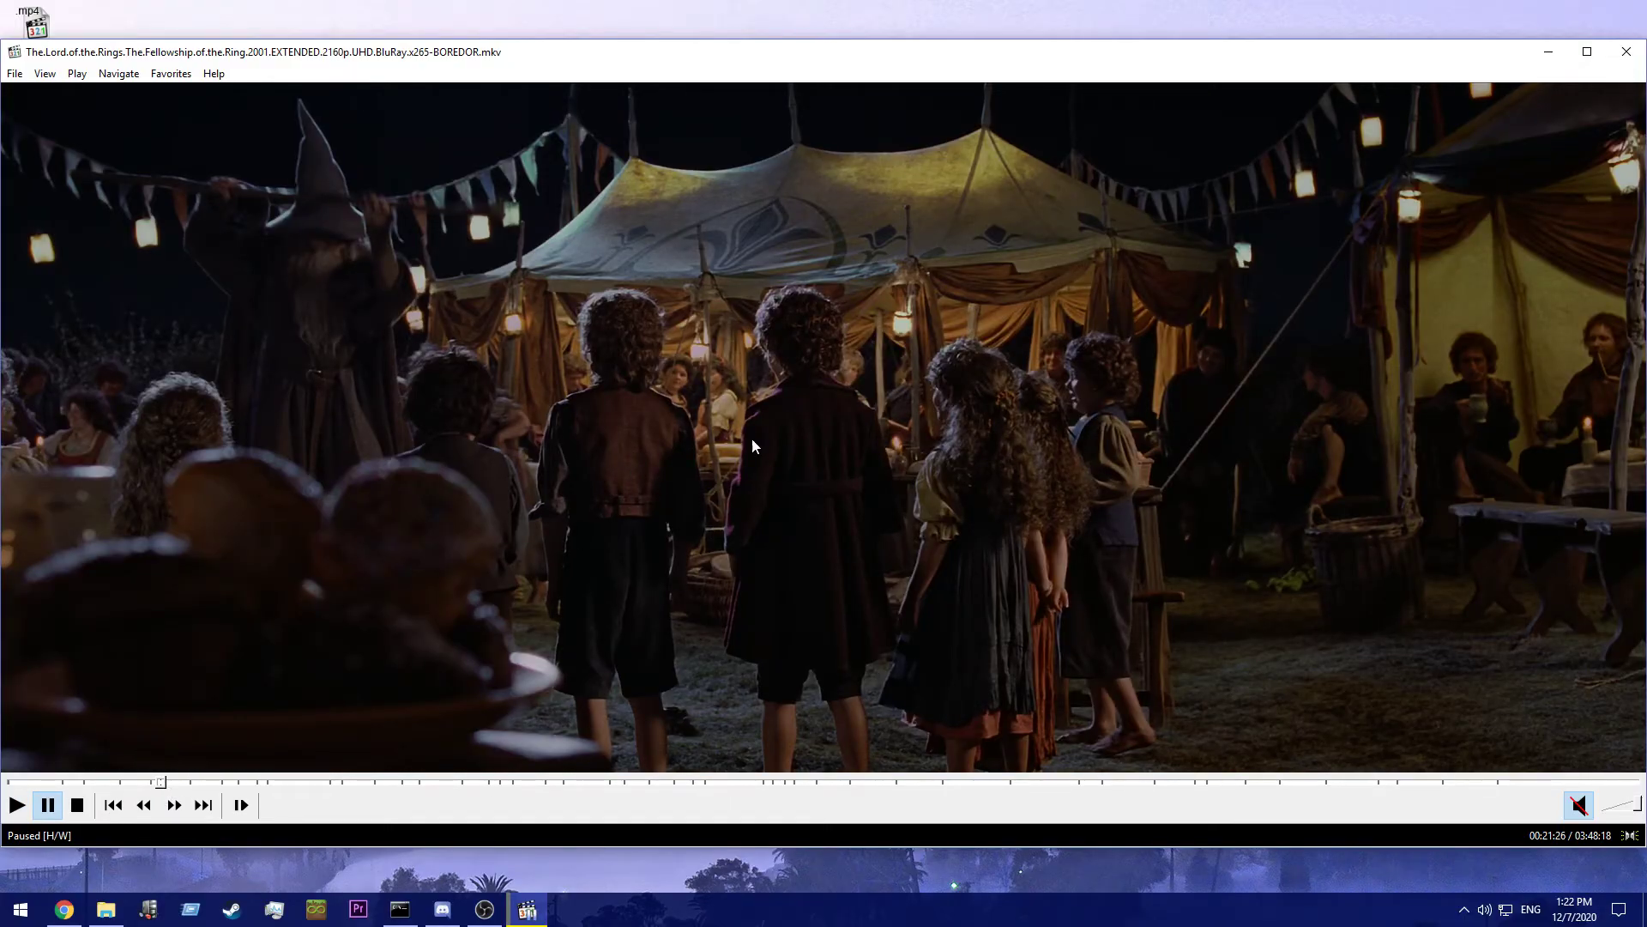
Step: Verify madVR is the DirectShow video renderer under Options > Output, then play and stop
right_click(596, 321)
left_click(663, 751)
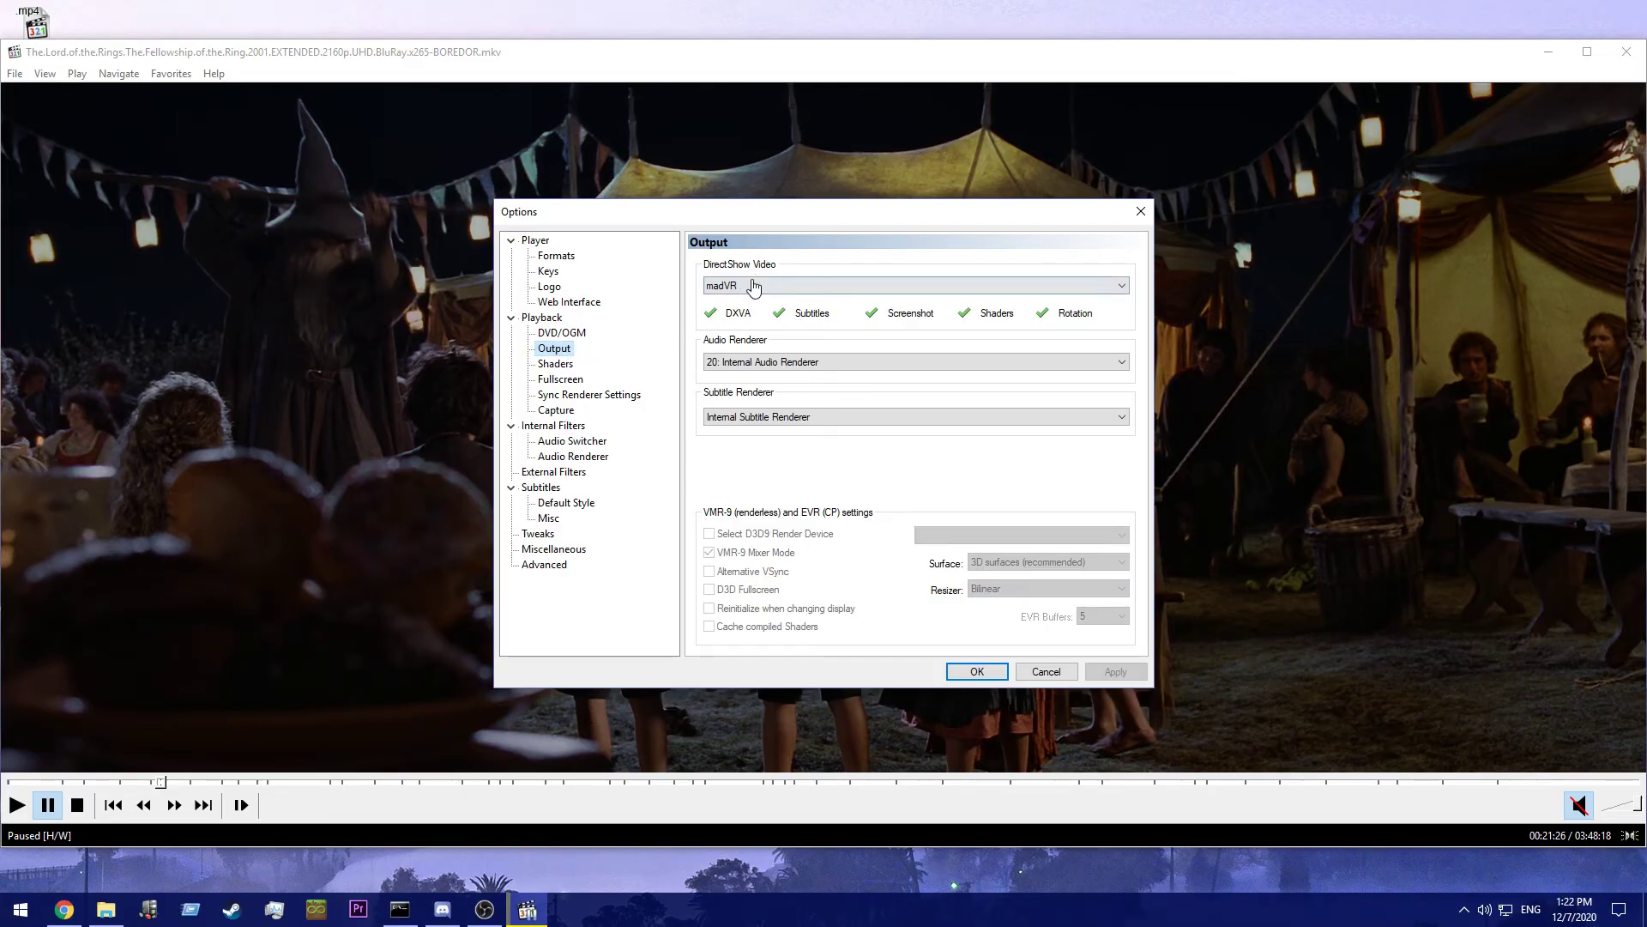
left_click(756, 291)
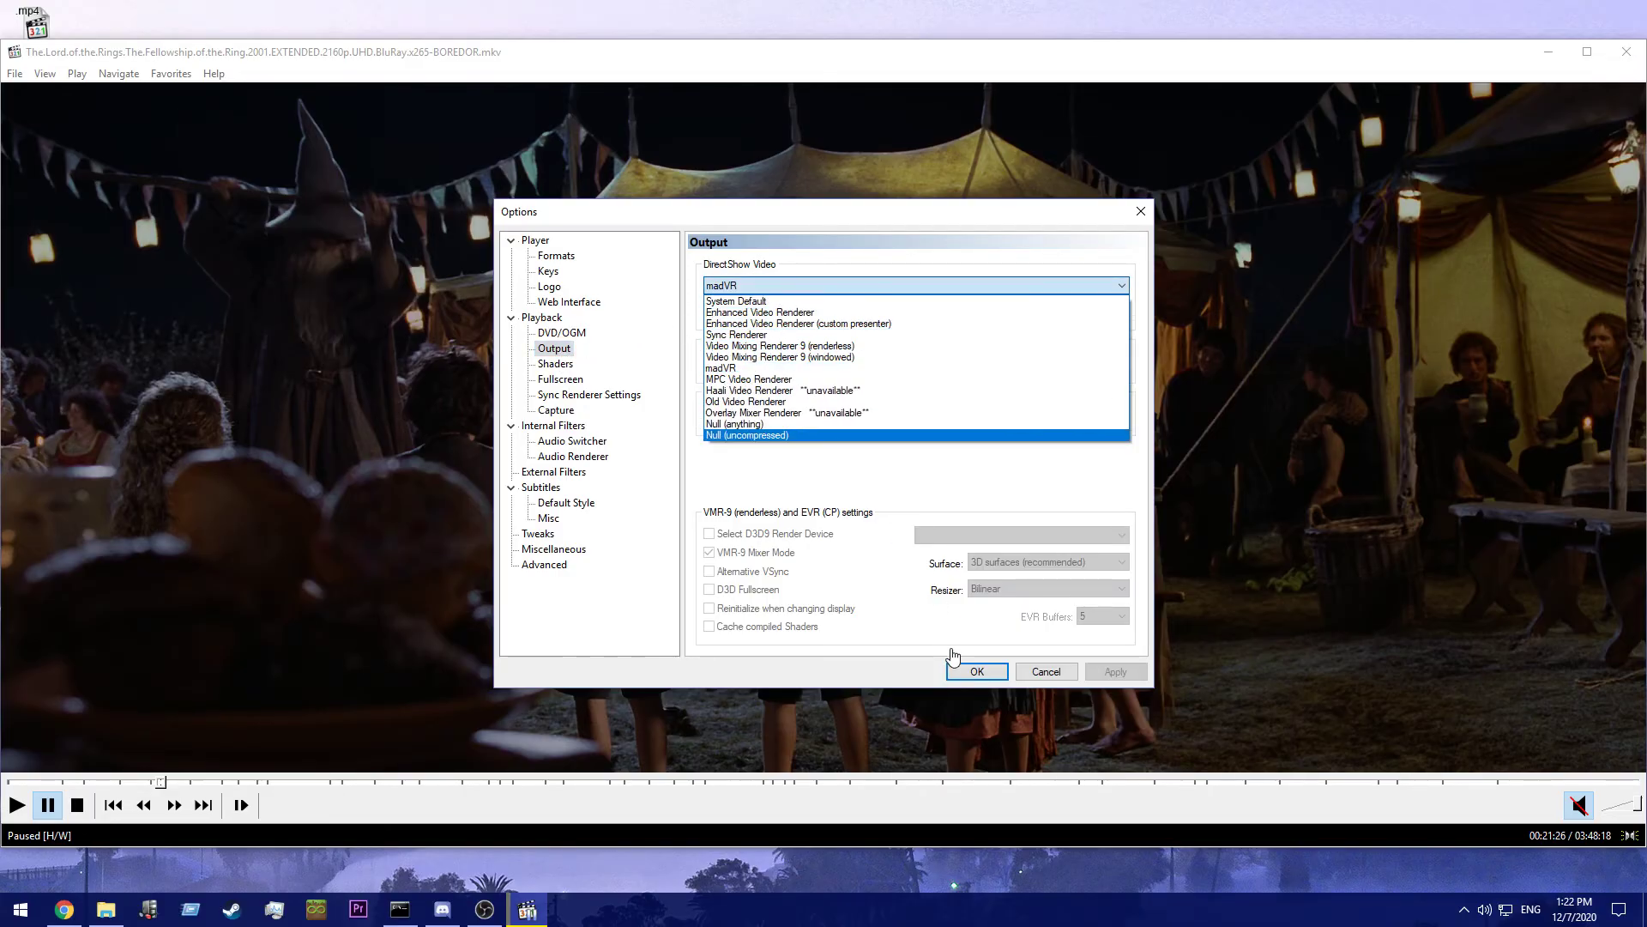
left_click(978, 674)
left_click(16, 806)
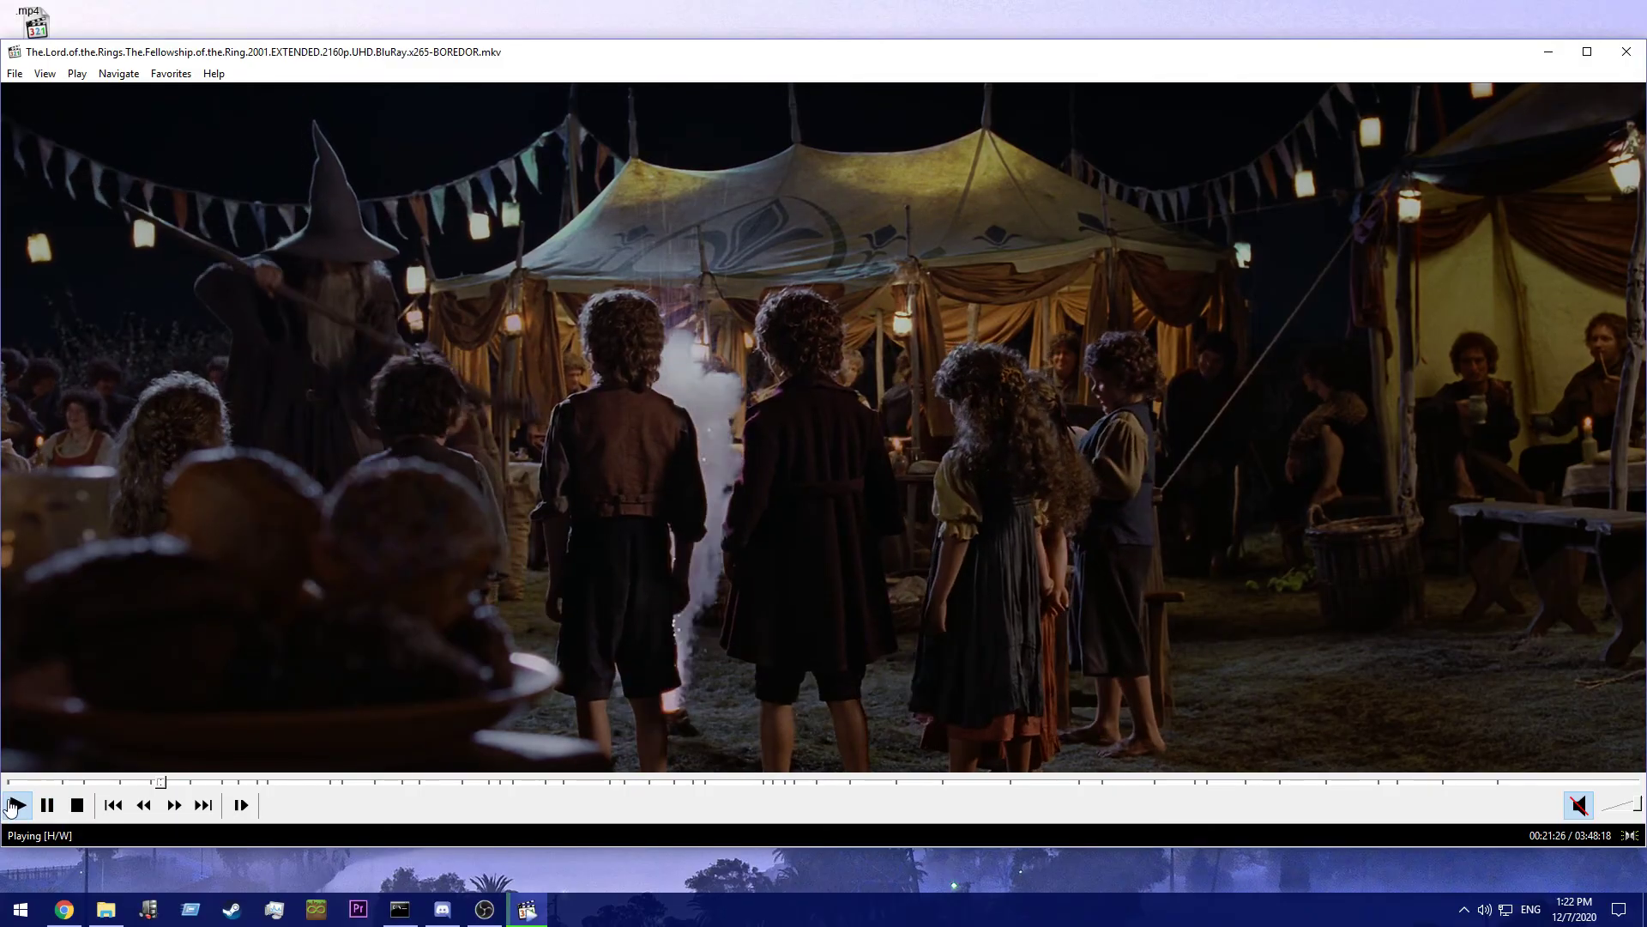
left_click(78, 804)
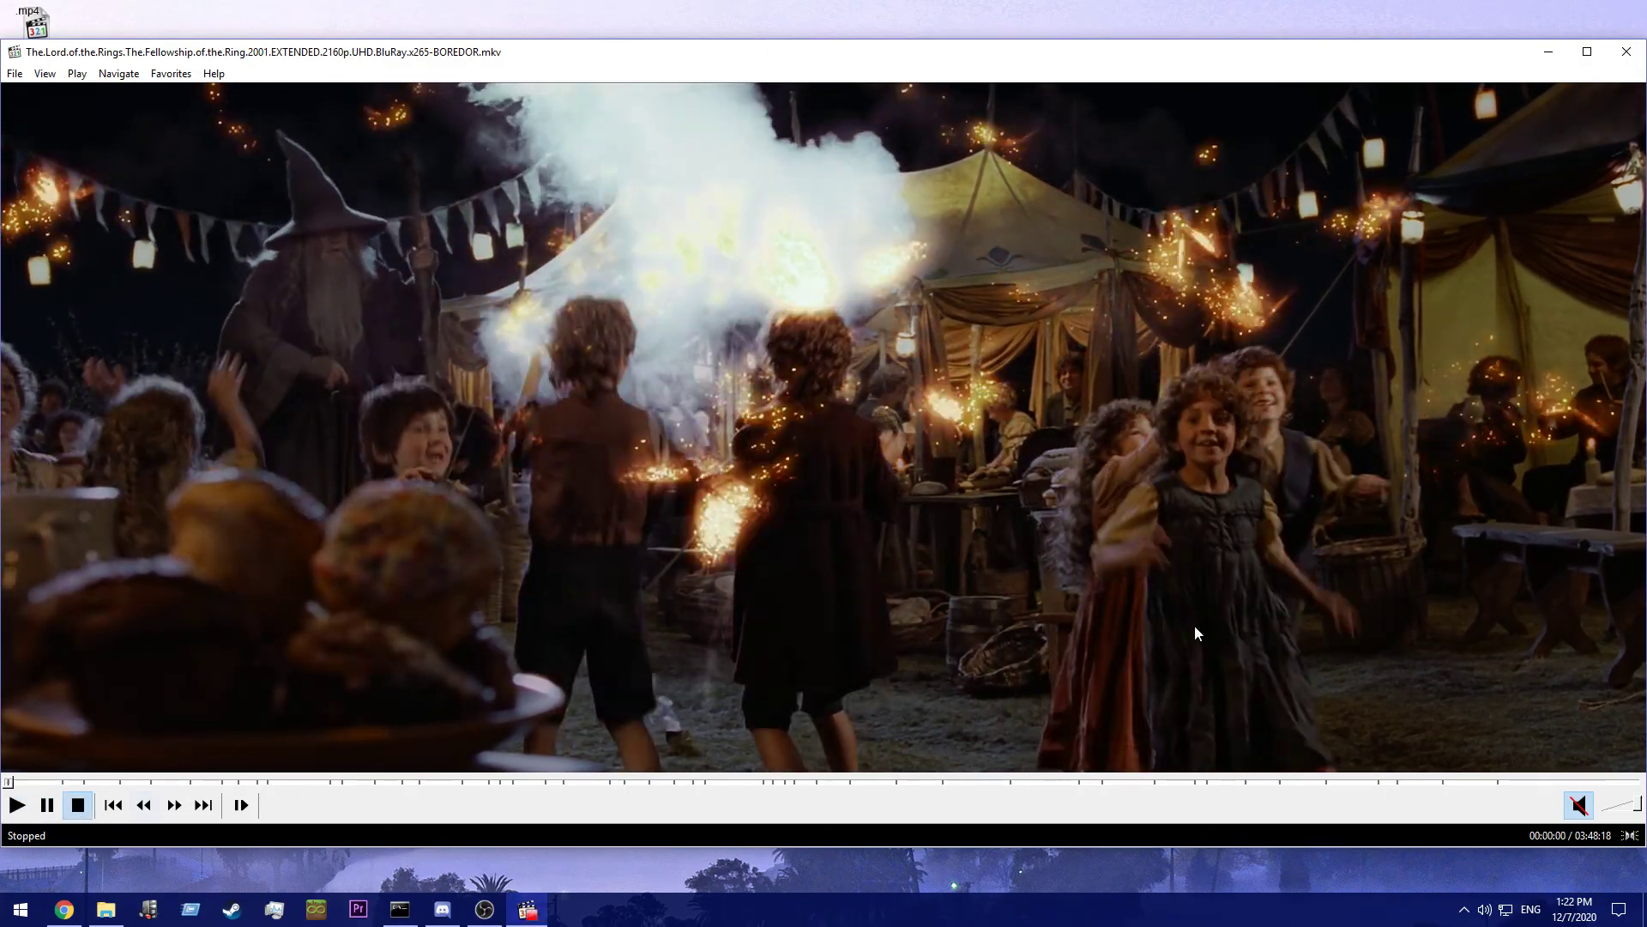